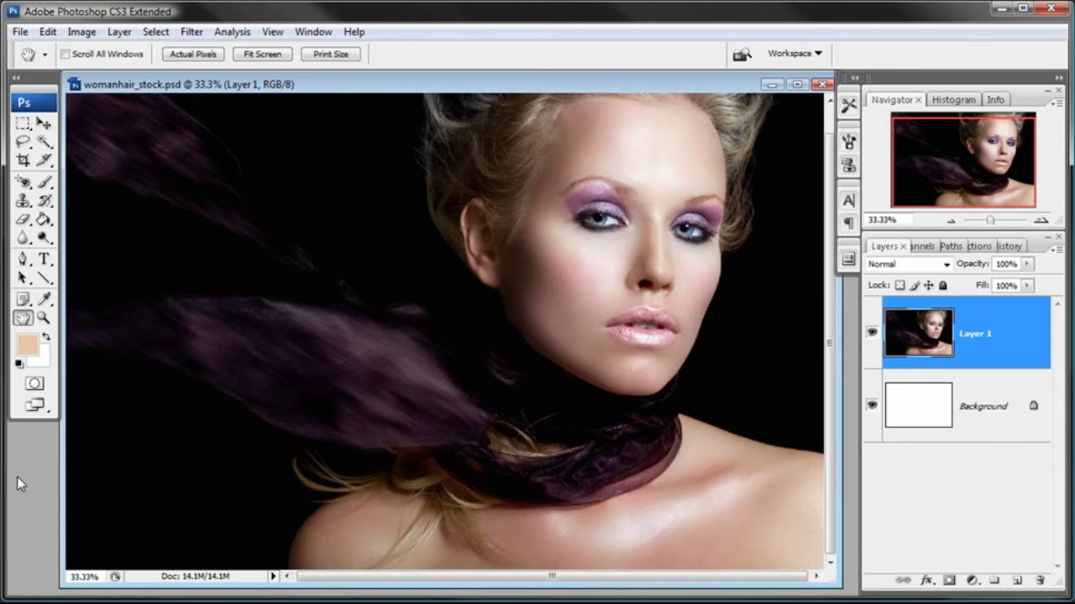
Lasso around the woman's head and hair on Layer 1, and copy and paste the selection onto a new layer.
{"action": "left_click", "coordinate": [25, 143]}
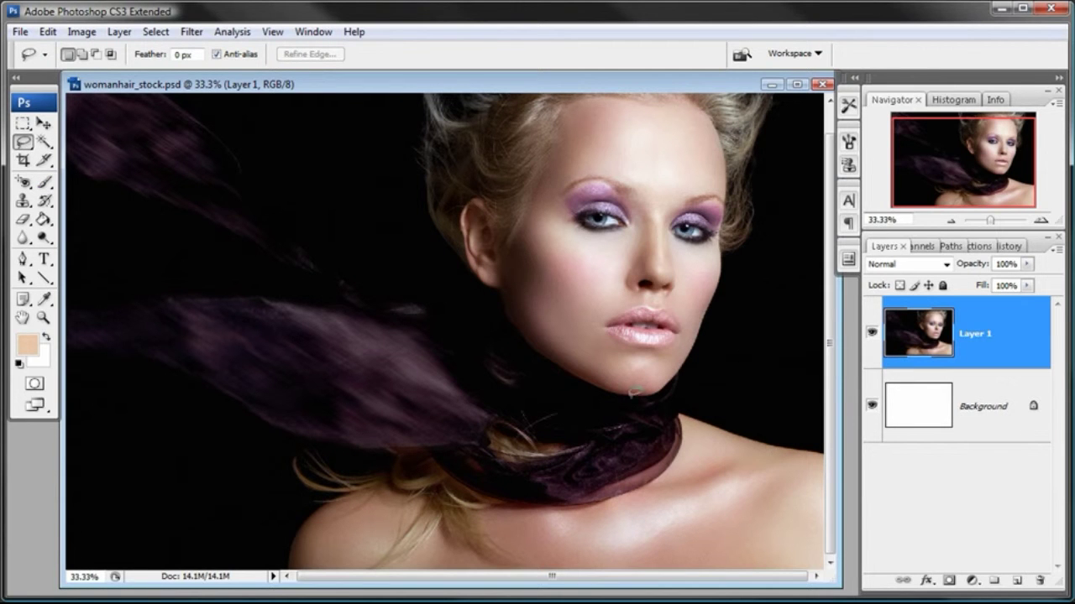
{"action": "mouse_move", "coordinate": [586, 384]}
{"action": "left_mouse_down"}
{"action": "mouse_move", "coordinate": [519, 339]}
{"action": "mouse_move", "coordinate": [496, 290]}
{"action": "mouse_move", "coordinate": [440, 248]}
{"action": "mouse_move", "coordinate": [420, 184]}
{"action": "mouse_move", "coordinate": [418, 88]}
{"action": "mouse_move", "coordinate": [762, 76]}
{"action": "mouse_move", "coordinate": [781, 90]}
{"action": "mouse_move", "coordinate": [756, 150]}
{"action": "mouse_move", "coordinate": [756, 225]}
{"action": "mouse_move", "coordinate": [752, 244]}
{"action": "mouse_move", "coordinate": [728, 255]}
{"action": "mouse_move", "coordinate": [710, 326]}
{"action": "mouse_move", "coordinate": [590, 380]}
{"action": "left_mouse_up"}
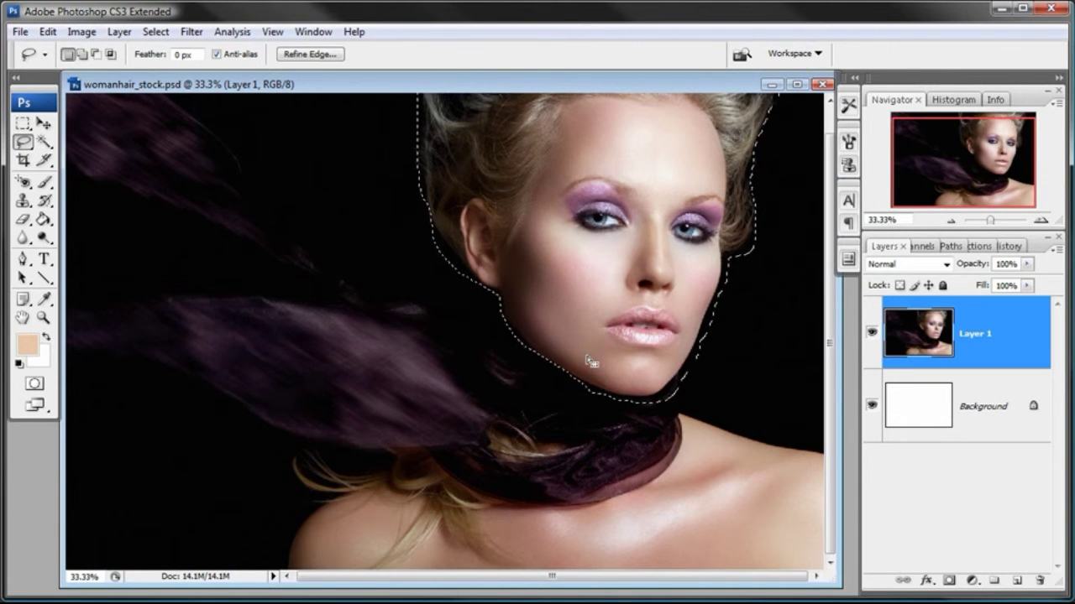
{"action": "left_click", "coordinate": [50, 34]}
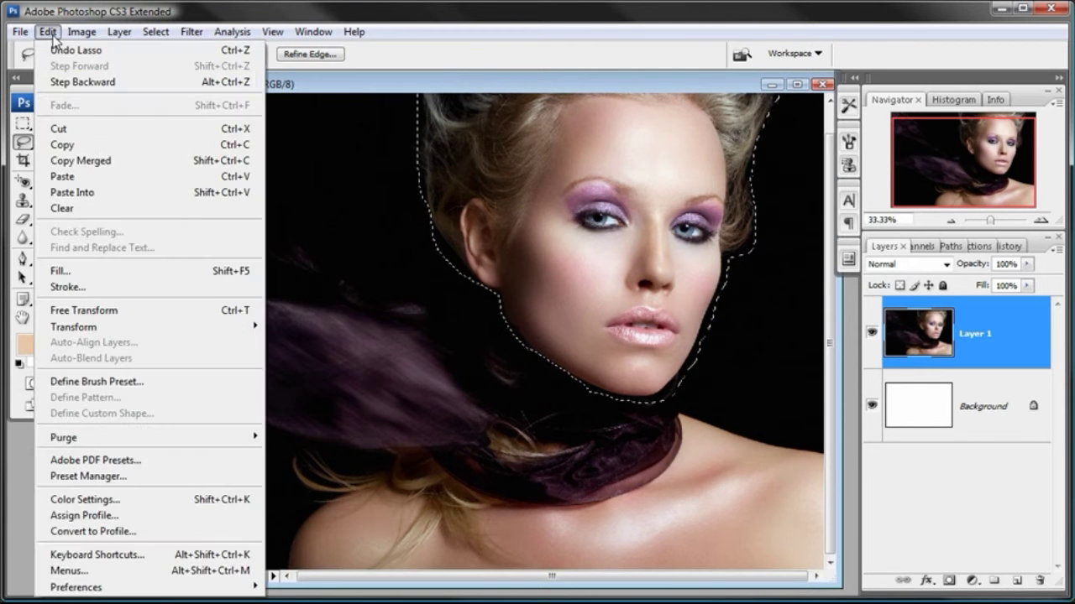
{"action": "left_click", "coordinate": [50, 141]}
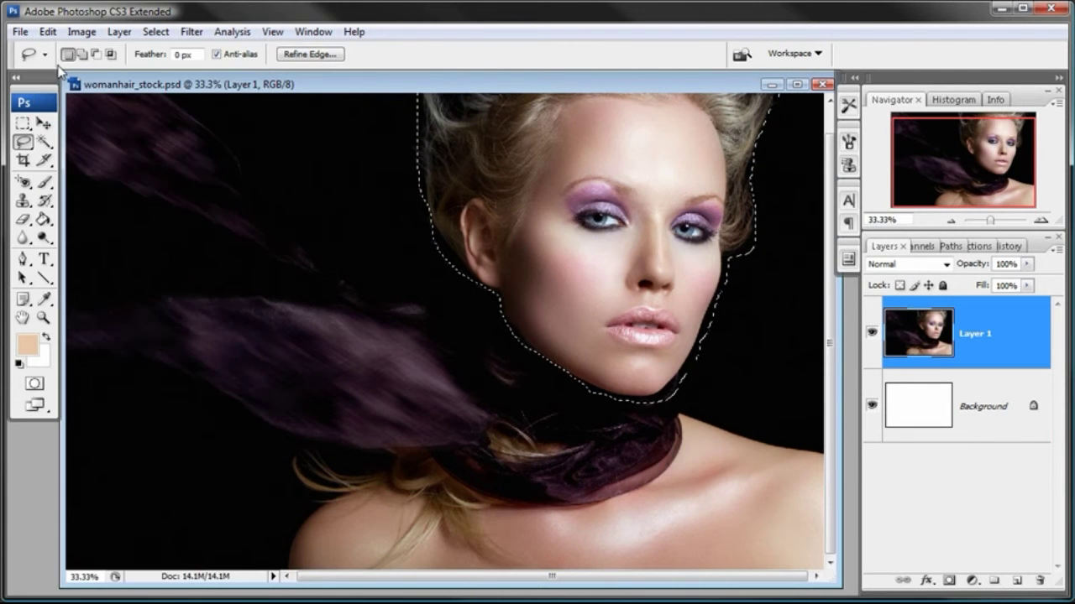
{"action": "left_click", "coordinate": [48, 32]}
{"action": "left_click", "coordinate": [130, 173]}
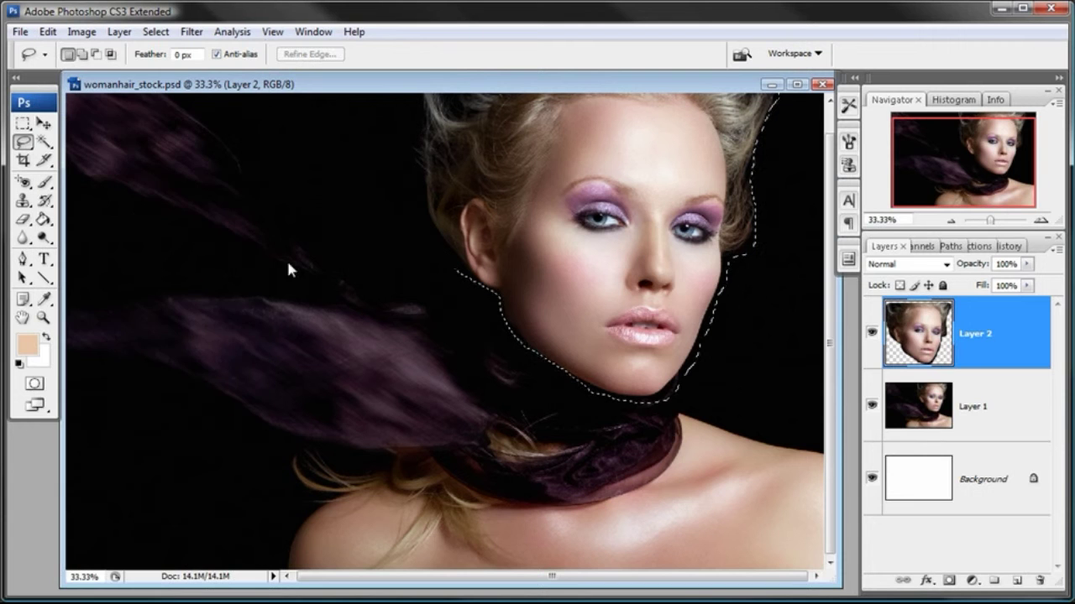
Check the pasted head by toggling Layer 1's visibility, and rename Layer 2 as "Head cutout".
{"action": "left_click", "coordinate": [872, 406]}
{"action": "left_click", "coordinate": [872, 407]}
{"action": "left_click", "coordinate": [873, 407]}
{"action": "left_click", "coordinate": [872, 407]}
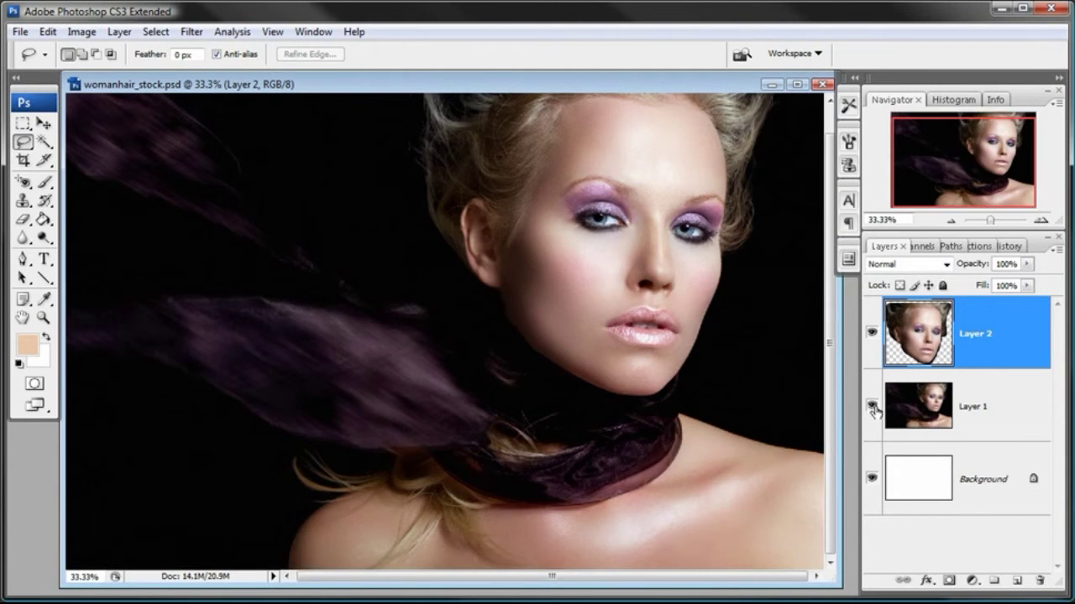
{"action": "double_click", "coordinate": [978, 334]}
{"action": "type", "text": "Head cutout"}
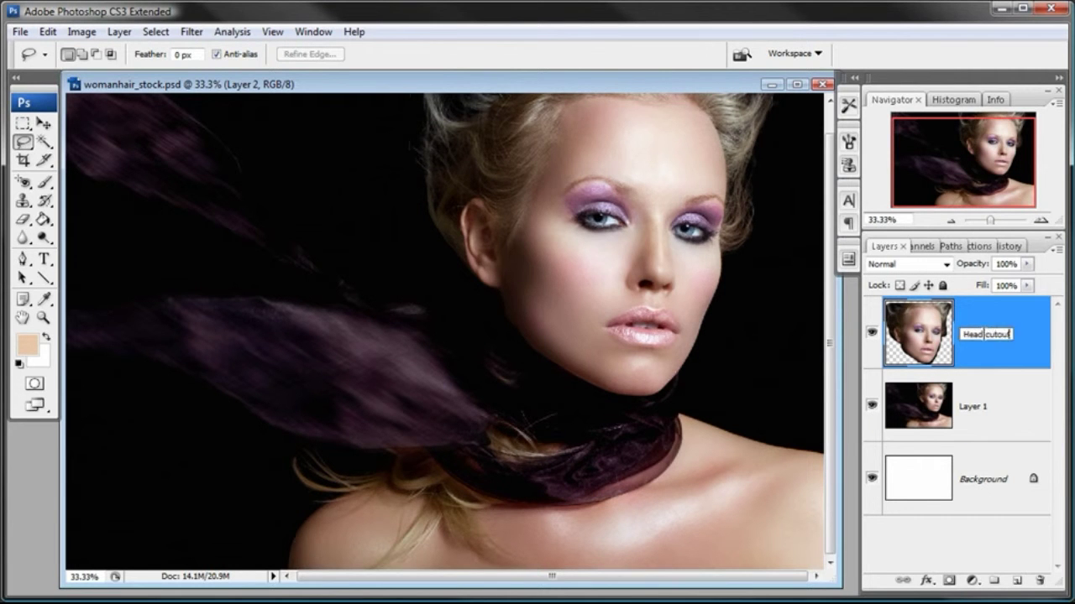
{"action": "double_click", "coordinate": [978, 411]}
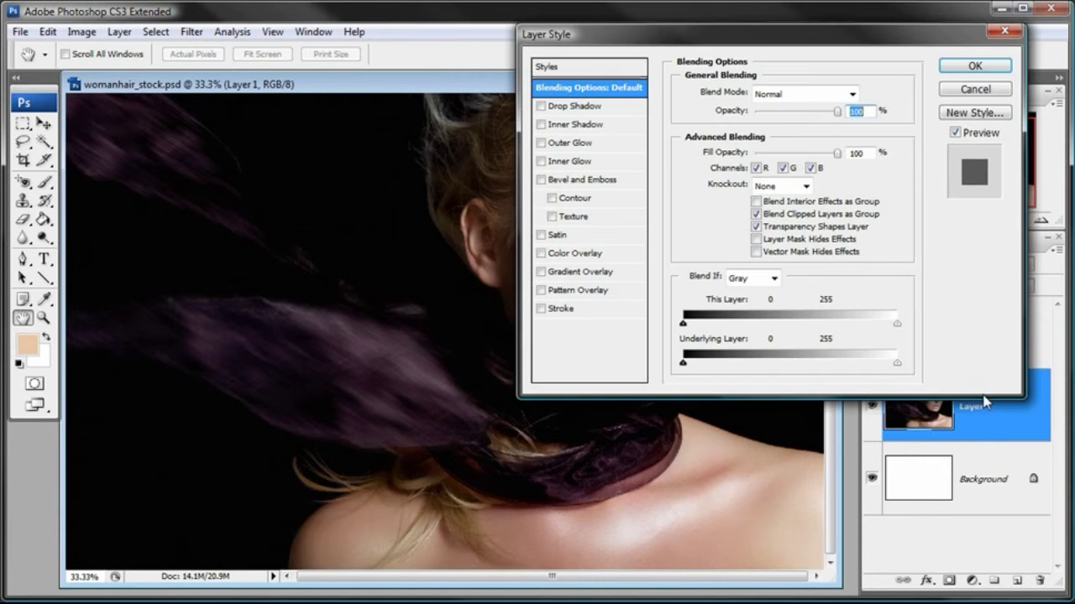
{"action": "left_click", "coordinate": [966, 91]}
{"action": "double_click", "coordinate": [975, 406]}
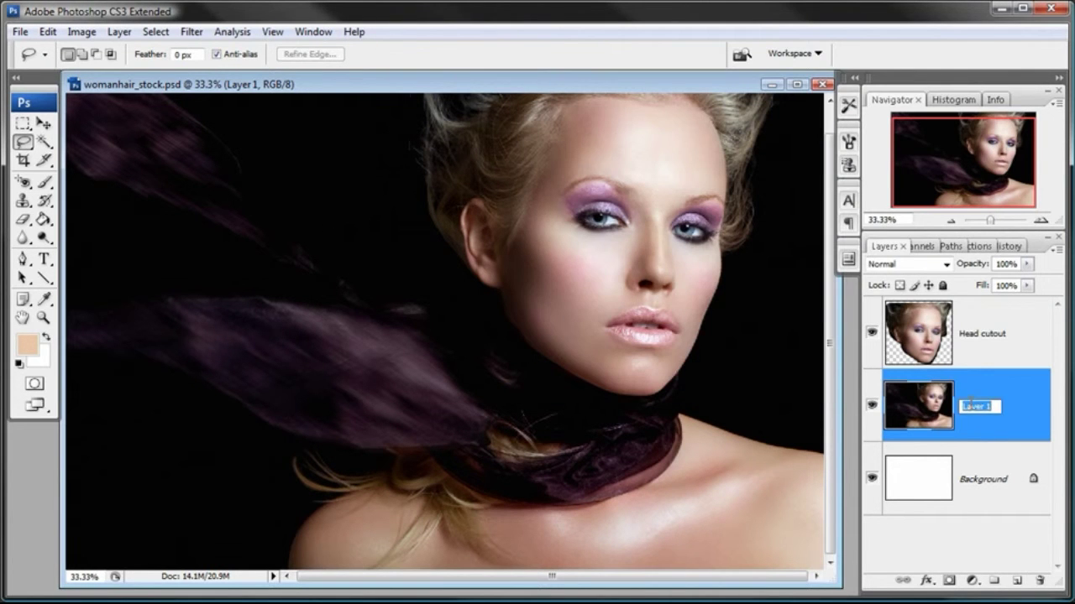
{"action": "left_click", "coordinate": [1002, 385]}
{"action": "double_click", "coordinate": [1005, 411]}
{"action": "left_click", "coordinate": [961, 92]}
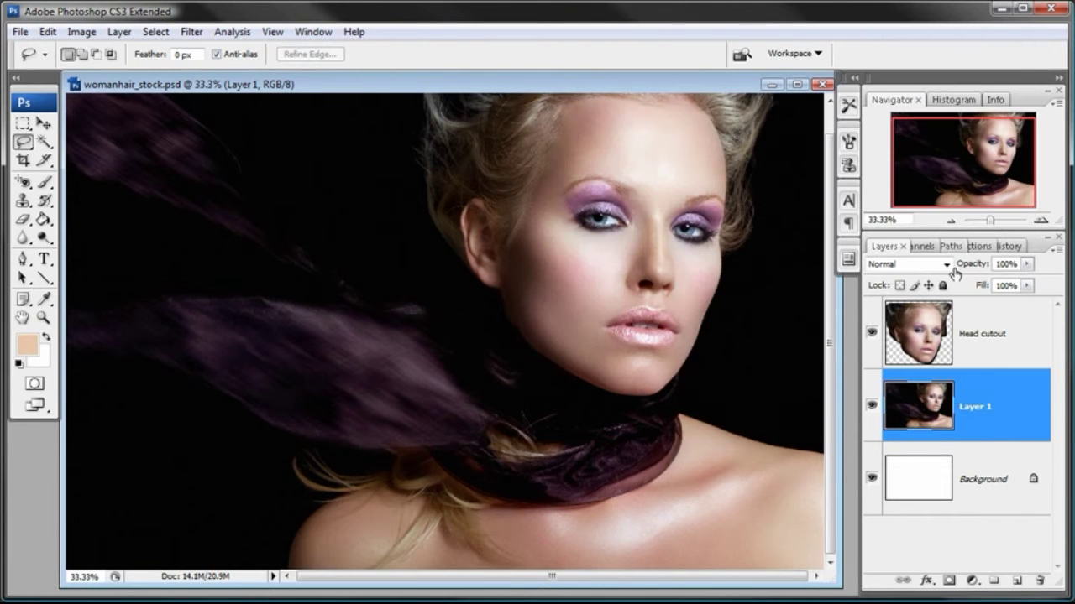
Rename Layer 1 as "Stock image".
{"action": "double_click", "coordinate": [974, 408]}
{"action": "type", "text": "stoc"}
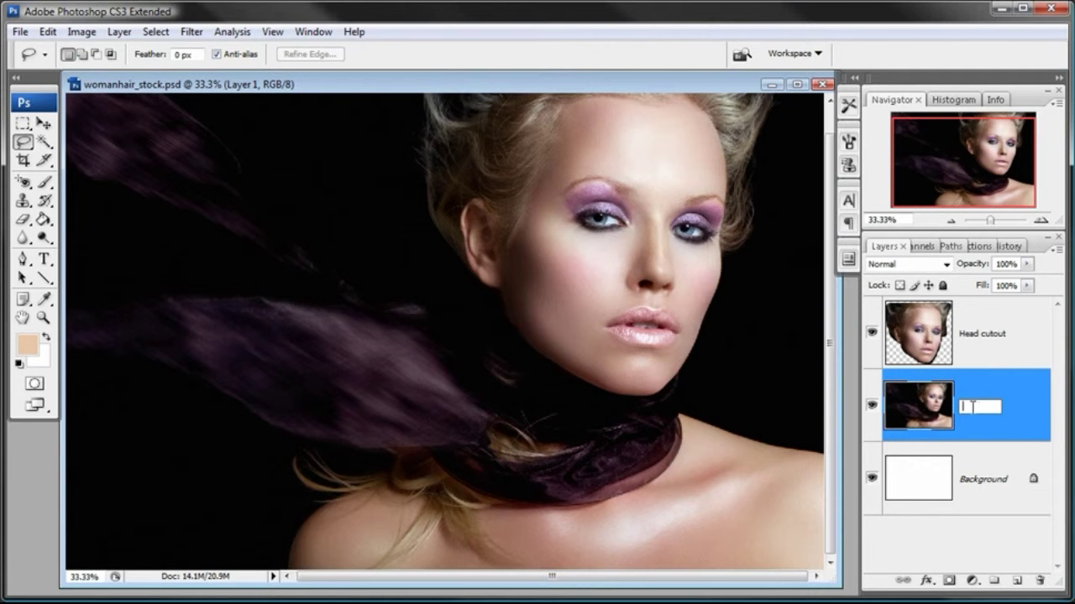
{"action": "type", "text": "k image"}
{"action": "key", "text": "Return"}
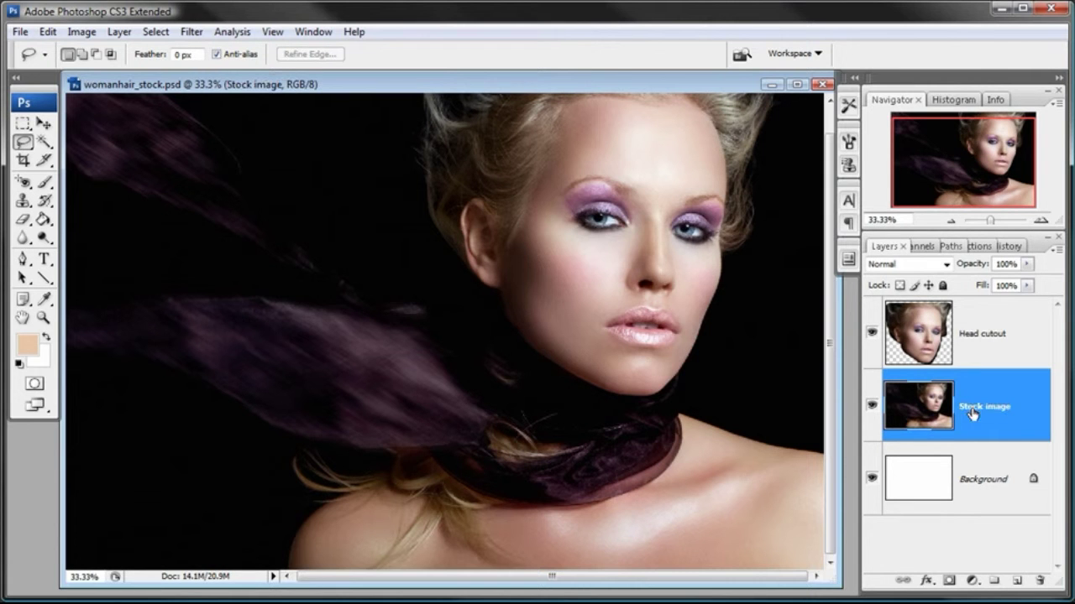
Duplicate the Head cutout layer and rename the copy as "stretch".
{"action": "left_click", "coordinate": [987, 333]}
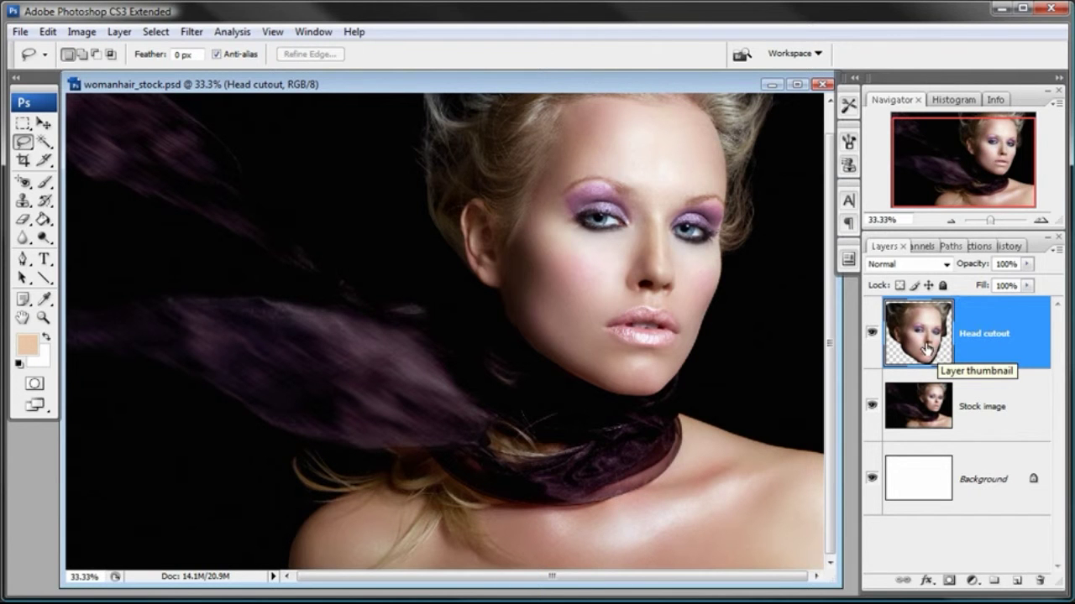
{"action": "left_click_drag", "start_coordinate": [829, 240], "coordinate": [828, 211]}
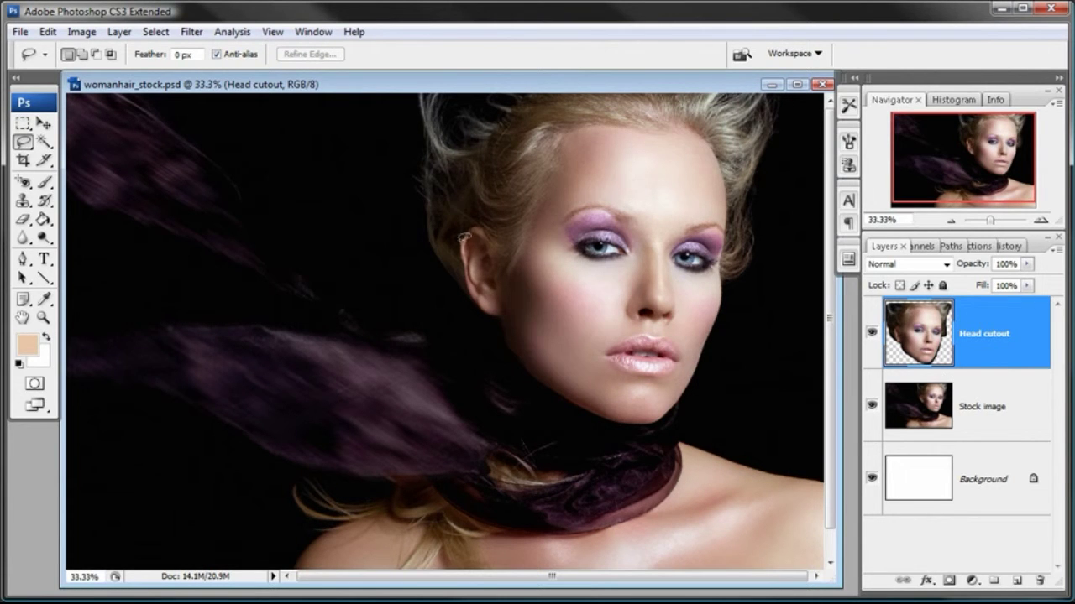
{"action": "left_click_drag", "start_coordinate": [915, 336], "coordinate": [1016, 581]}
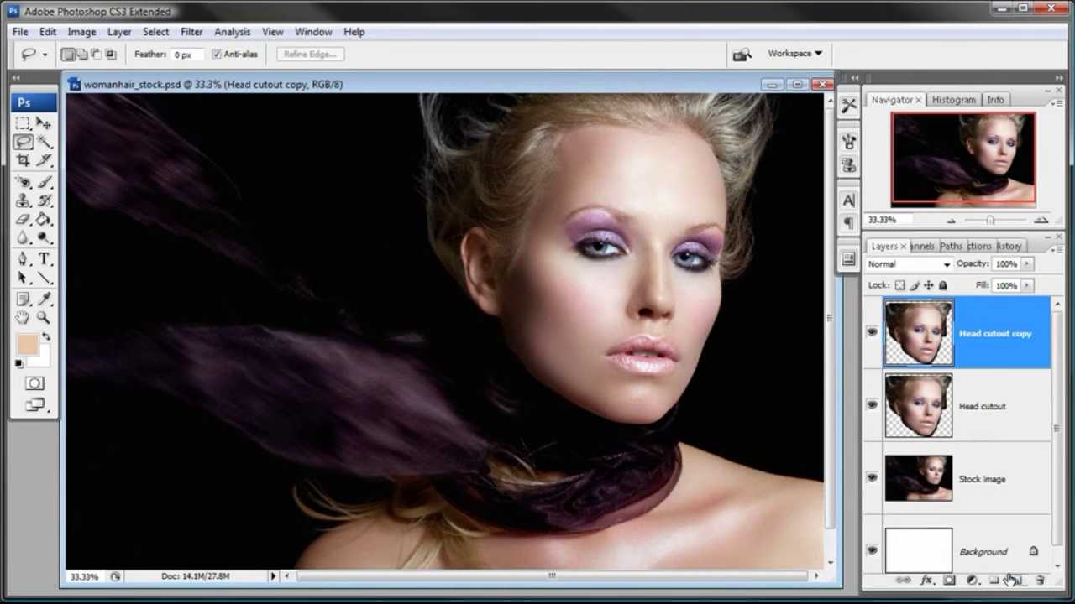
{"action": "double_click", "coordinate": [992, 334]}
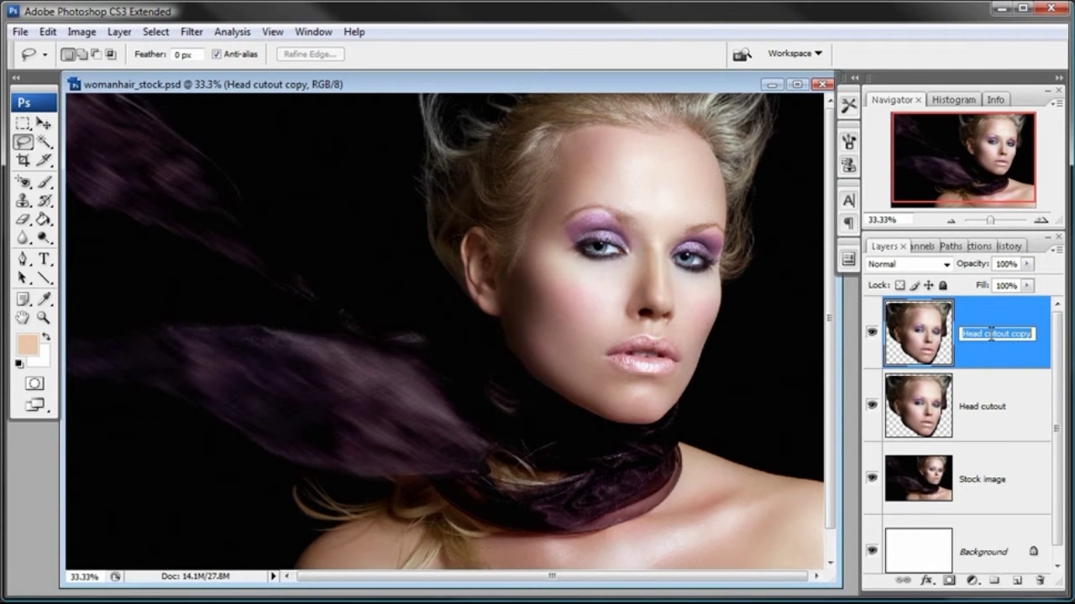
{"action": "type", "text": "stretch"}
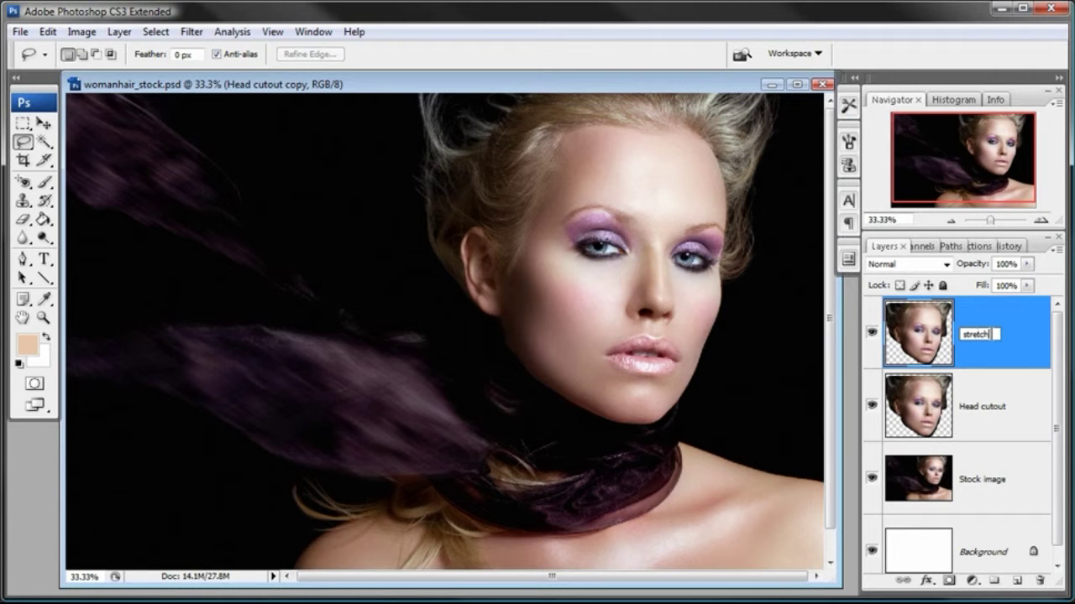
{"action": "key", "text": "Return"}
Move the stretch layer directly beneath Head cutout, and hide the Stock image and Background layers.
{"action": "left_click_drag", "start_coordinate": [930, 329], "coordinate": [930, 412]}
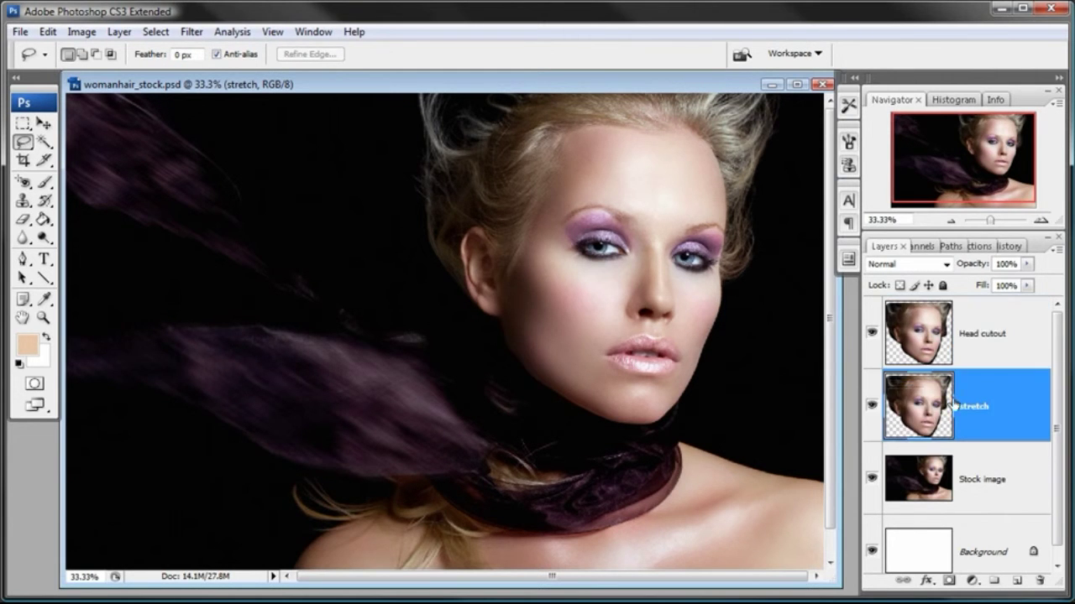
{"action": "left_click", "coordinate": [872, 478]}
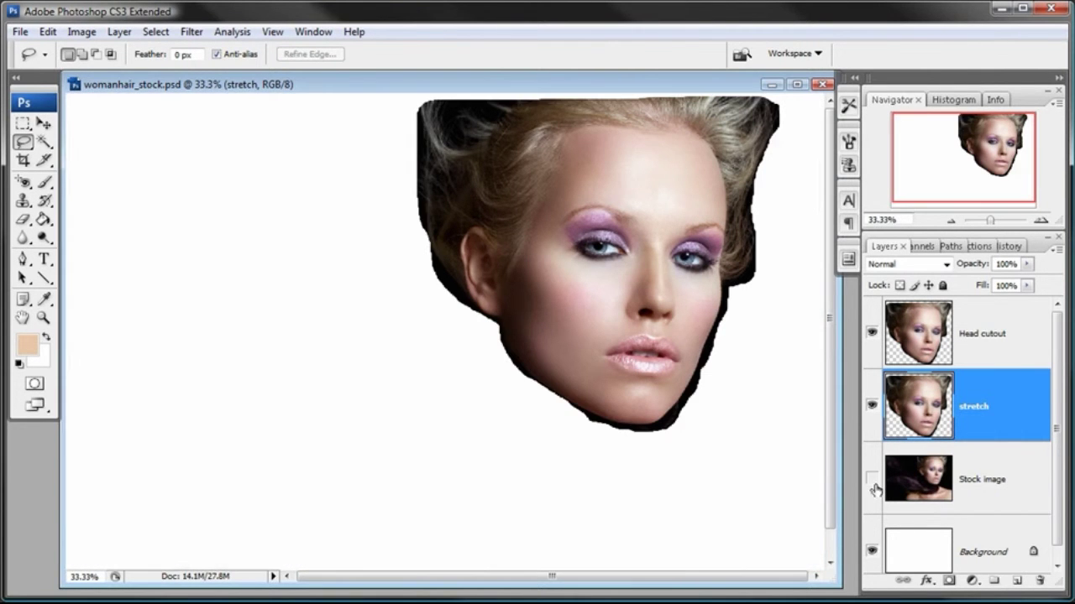
{"action": "left_click", "coordinate": [871, 551]}
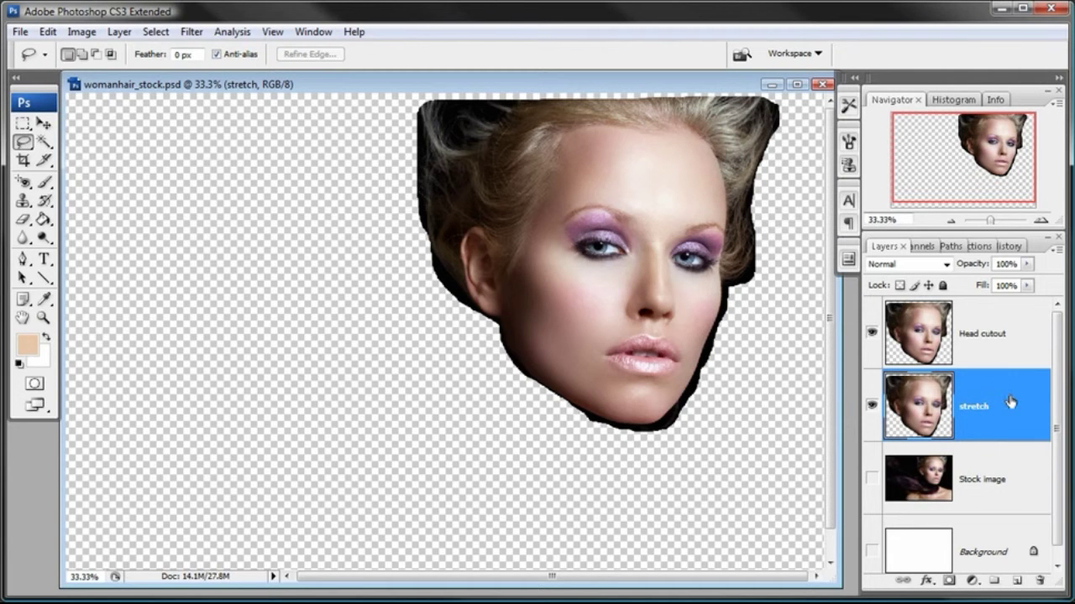
Free Transform the stretch layer, widening it horizontally away from the back of the head to about 151% width.
{"action": "left_click", "coordinate": [48, 31]}
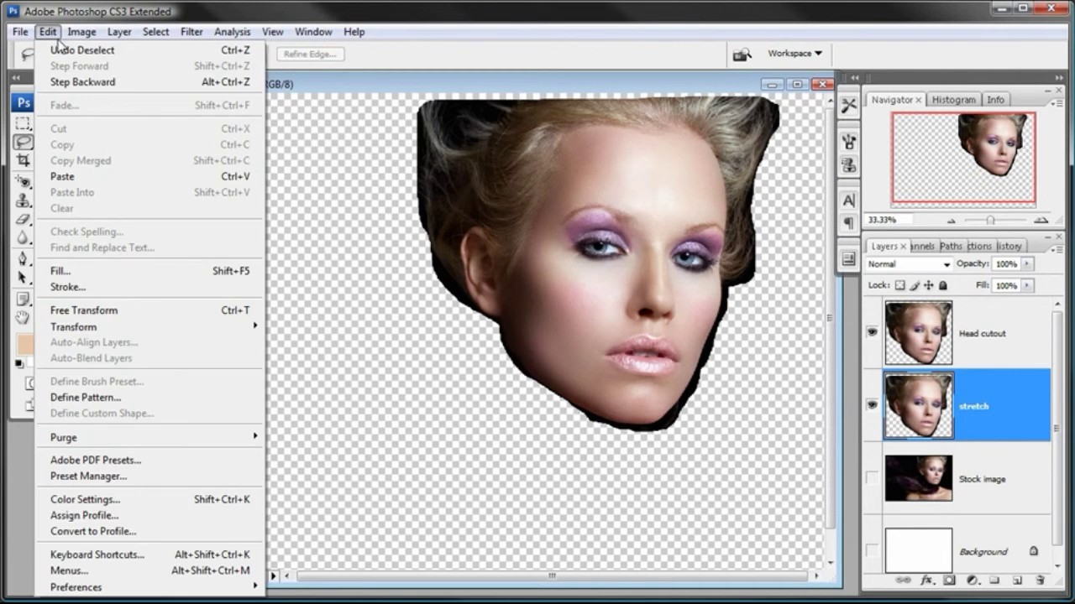
{"action": "left_click", "coordinate": [64, 317]}
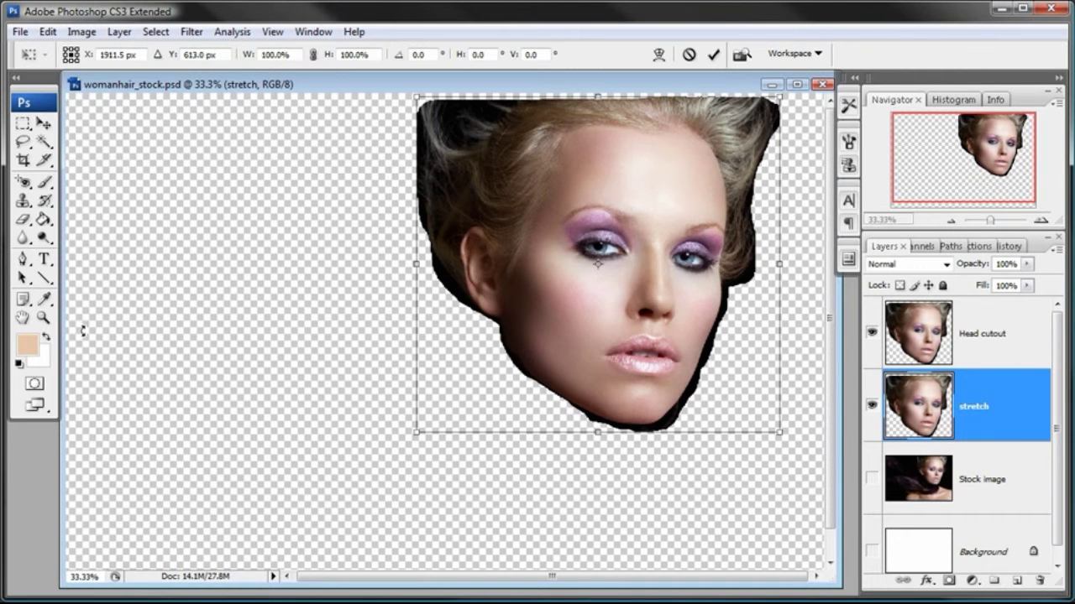
{"action": "left_click_drag", "start_coordinate": [417, 264], "coordinate": [219, 266]}
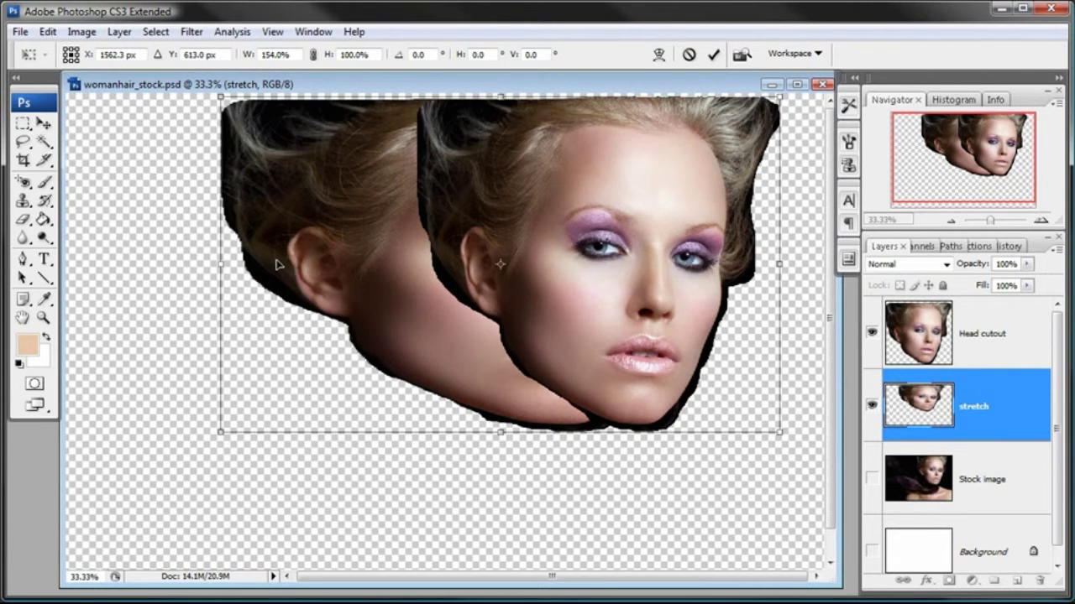
{"action": "left_click_drag", "start_coordinate": [221, 265], "coordinate": [230, 264]}
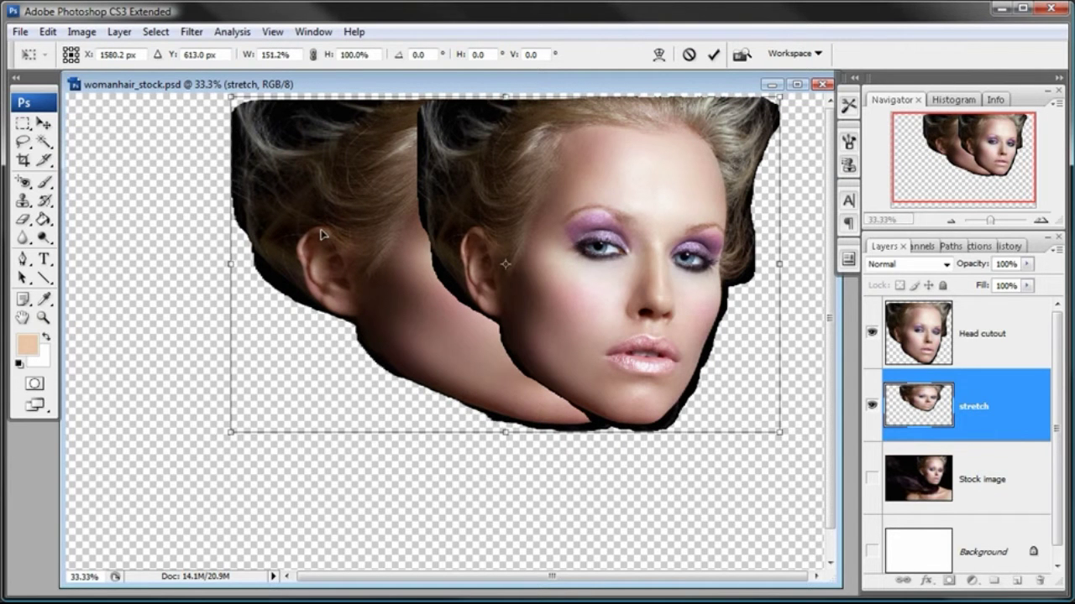
{"action": "key", "text": "Return"}
{"action": "key", "text": "l"}
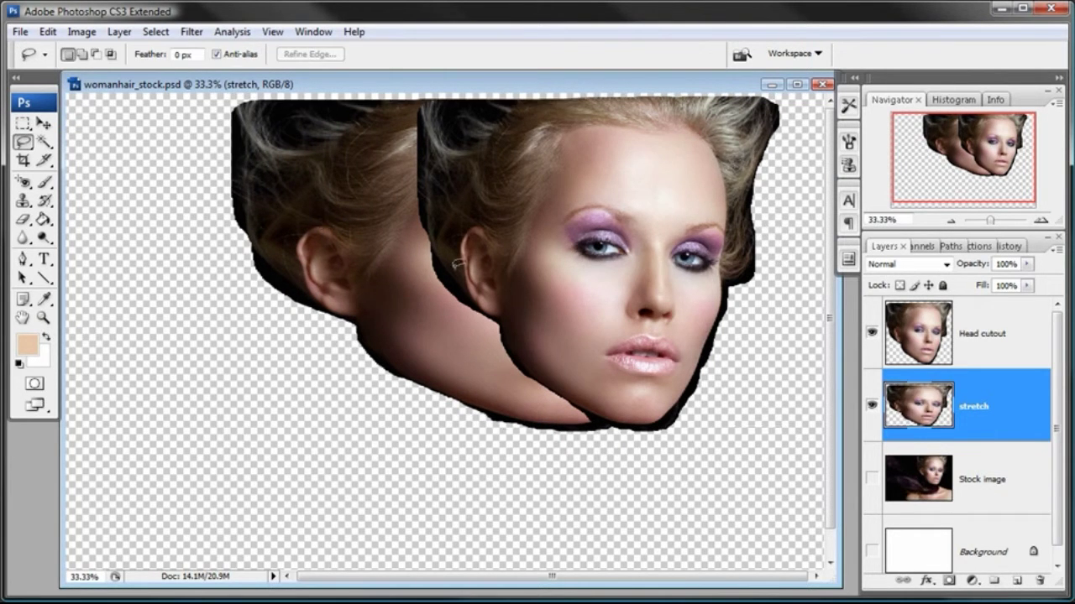
Show the Background layer and lower the stretch layer's opacity to 30%.
{"action": "left_click", "coordinate": [1026, 263]}
{"action": "left_click_drag", "start_coordinate": [1024, 280], "coordinate": [984, 285]}
{"action": "left_click", "coordinate": [871, 551]}
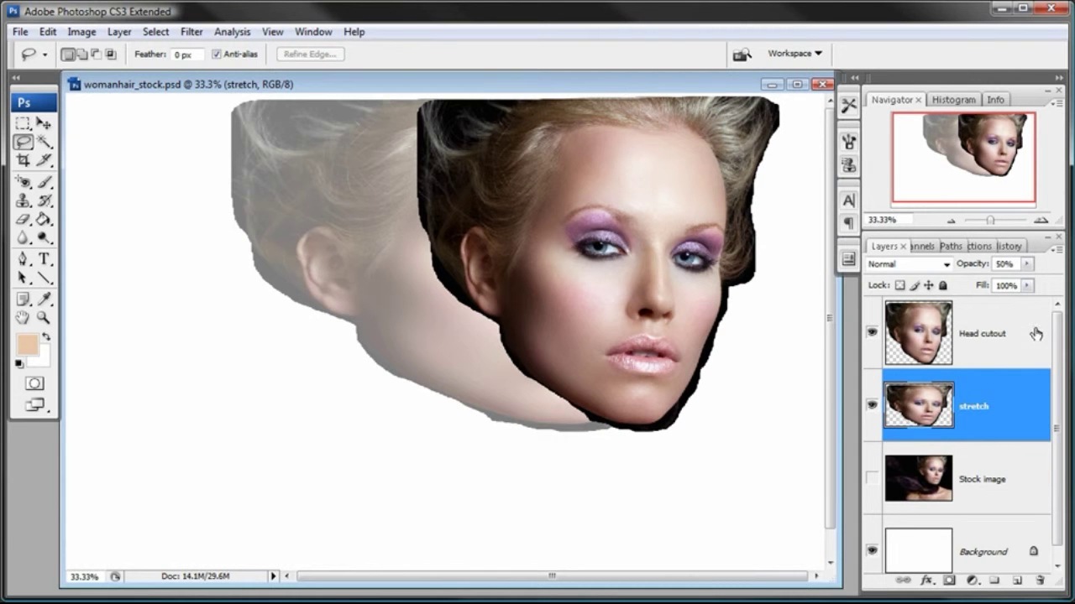
{"action": "left_click", "coordinate": [1026, 264]}
{"action": "left_click_drag", "start_coordinate": [1012, 283], "coordinate": [996, 286]}
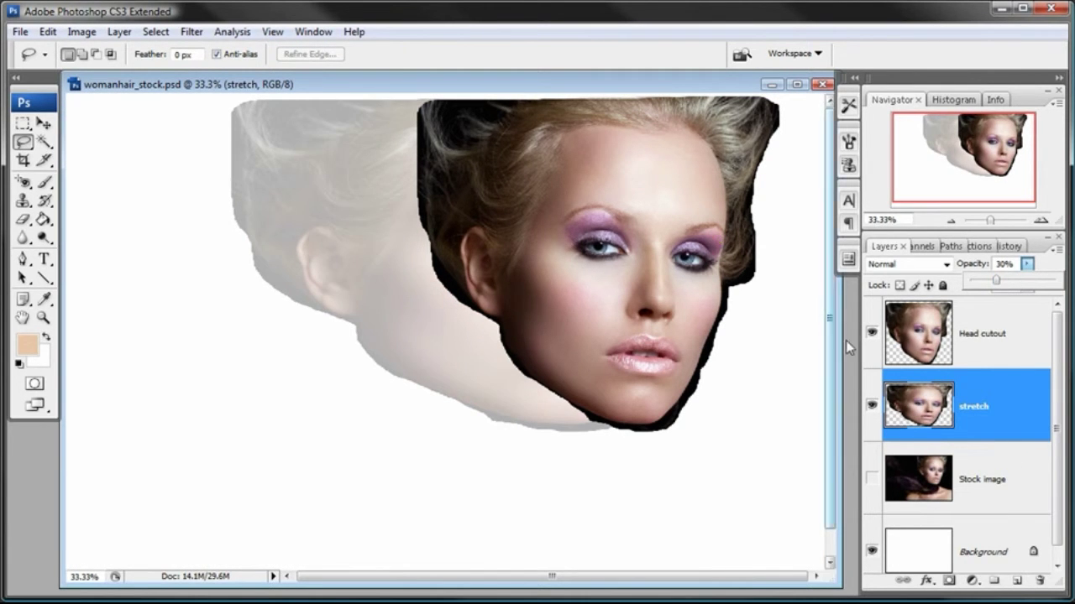
Hide the stretch layer so only the head cutout shows on the white background.
{"action": "left_click", "coordinate": [923, 329]}
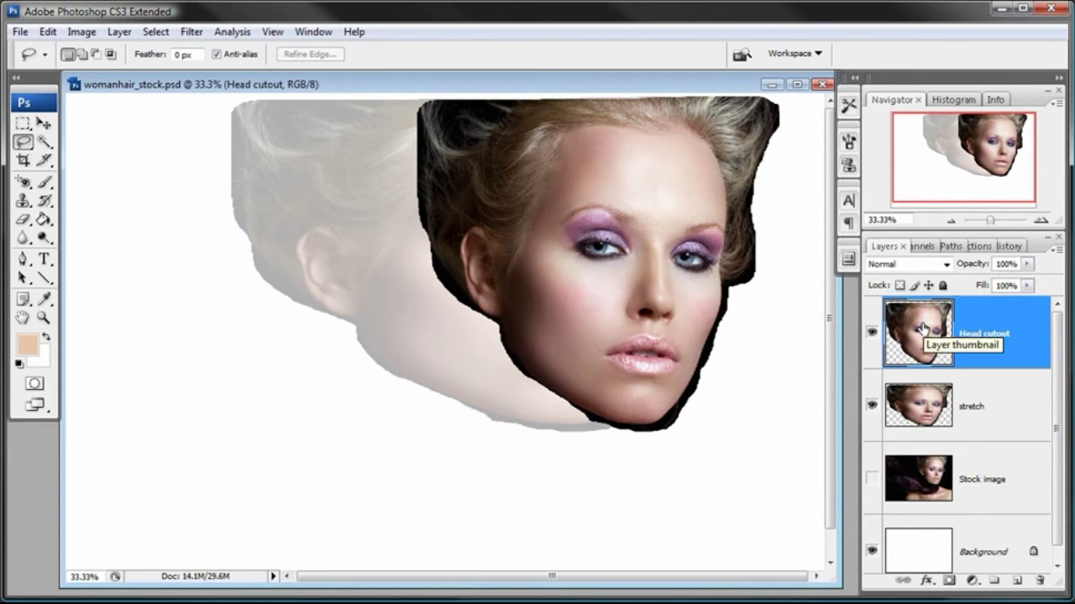
{"action": "left_click", "coordinate": [911, 402]}
{"action": "left_click", "coordinate": [871, 407]}
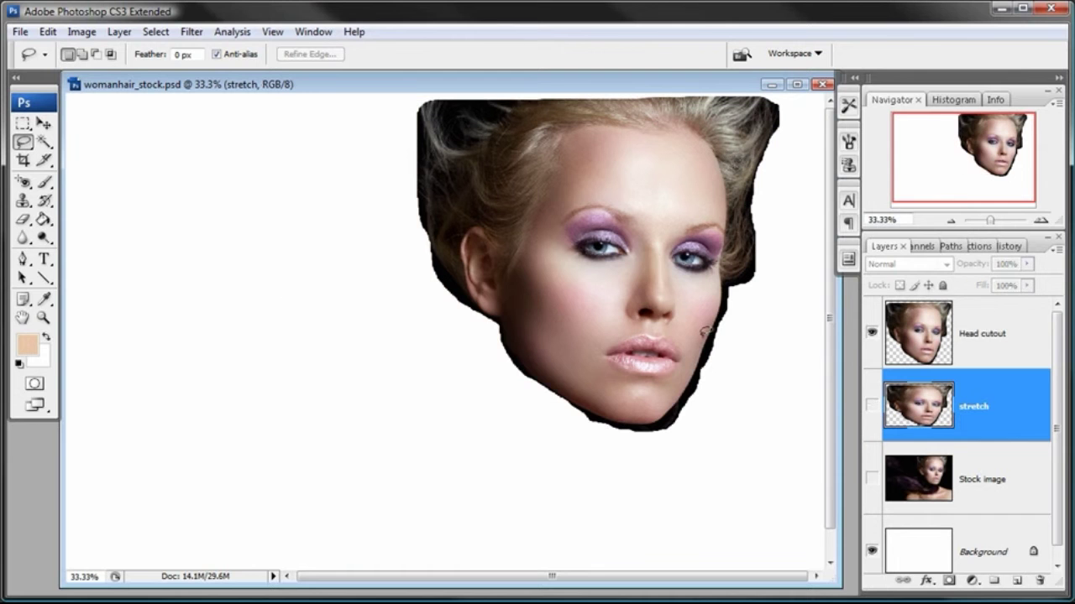
On the Head cutout layer, lasso a small chunk from the outer edge of the hair and move it out into the empty area beside the head.
{"action": "left_click", "coordinate": [893, 330]}
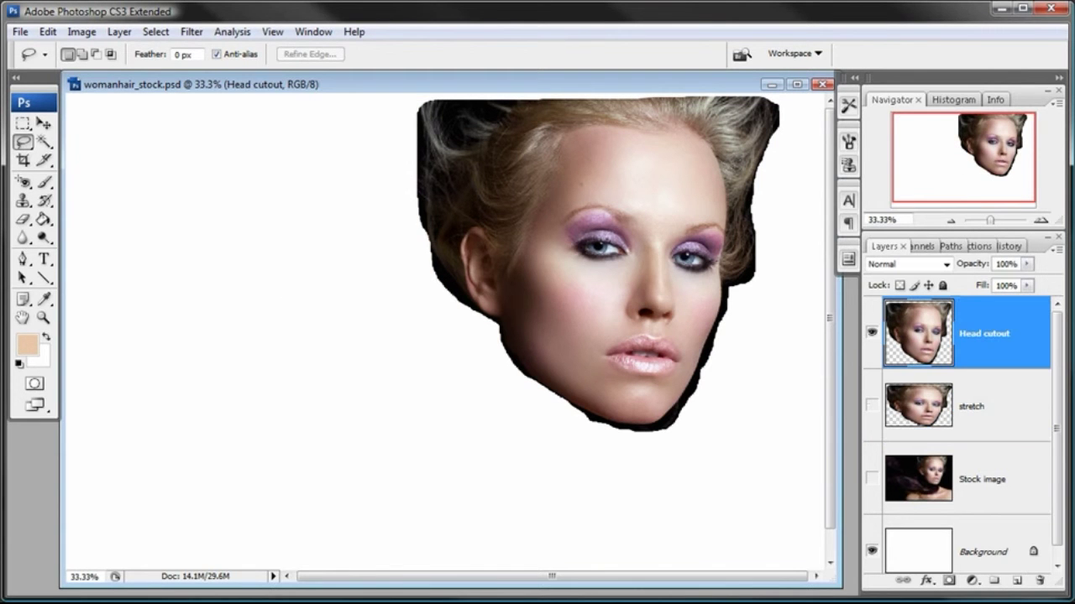
{"action": "left_click_drag", "start_coordinate": [419, 160], "coordinate": [266, 163]}
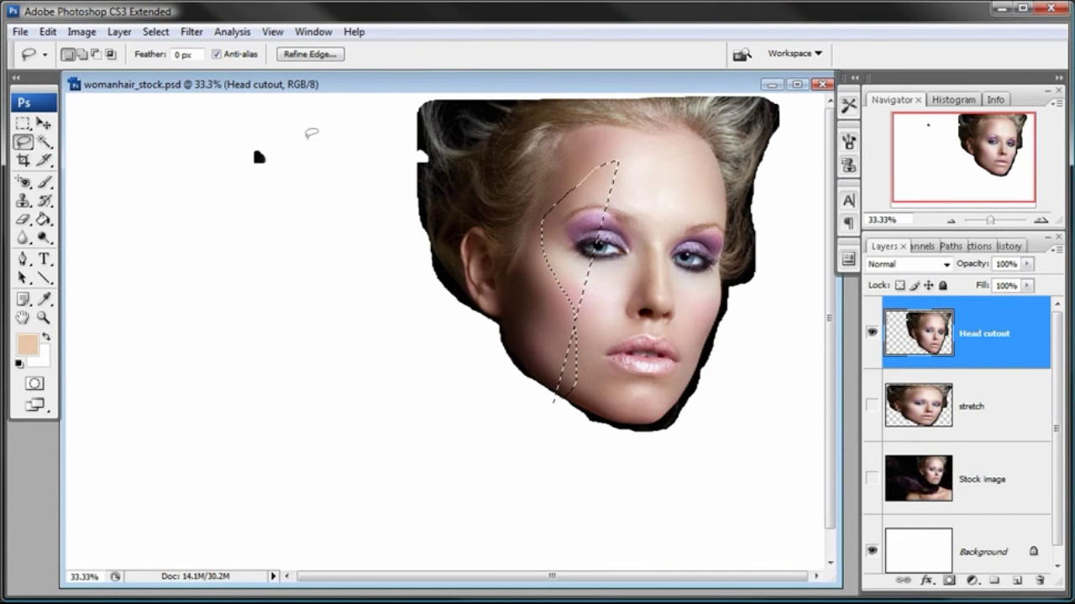
{"action": "left_click", "coordinate": [406, 179]}
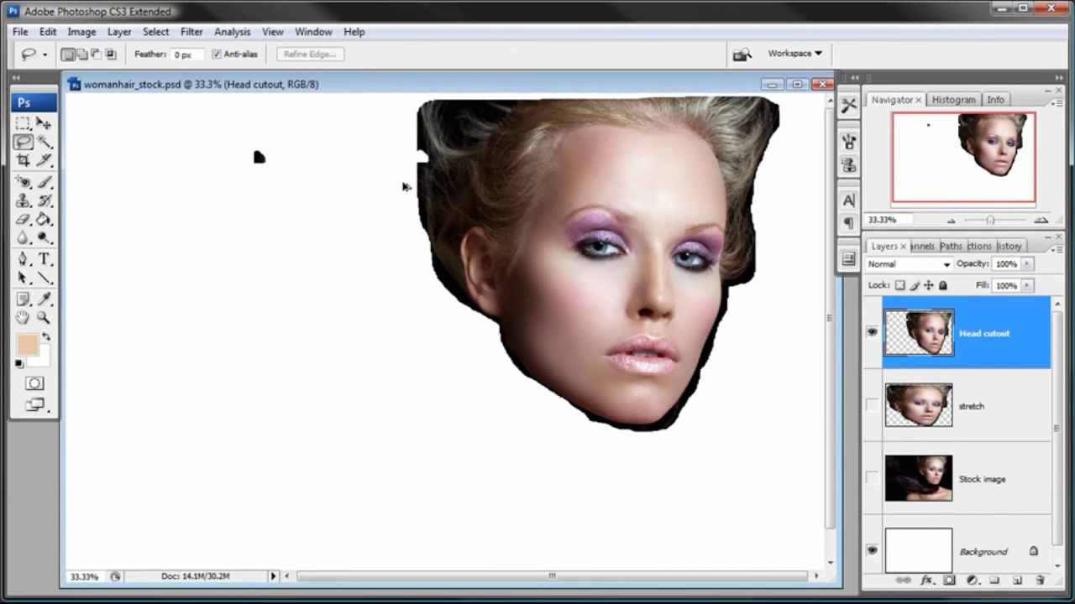
{"action": "key", "text": "ctrl+z"}
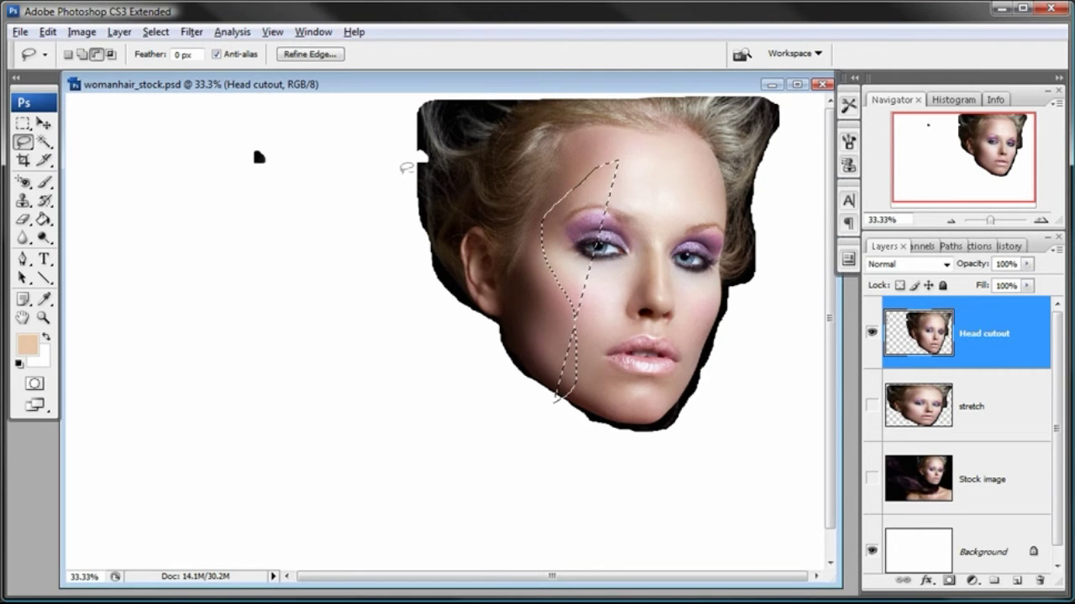
{"action": "left_click", "coordinate": [406, 168]}
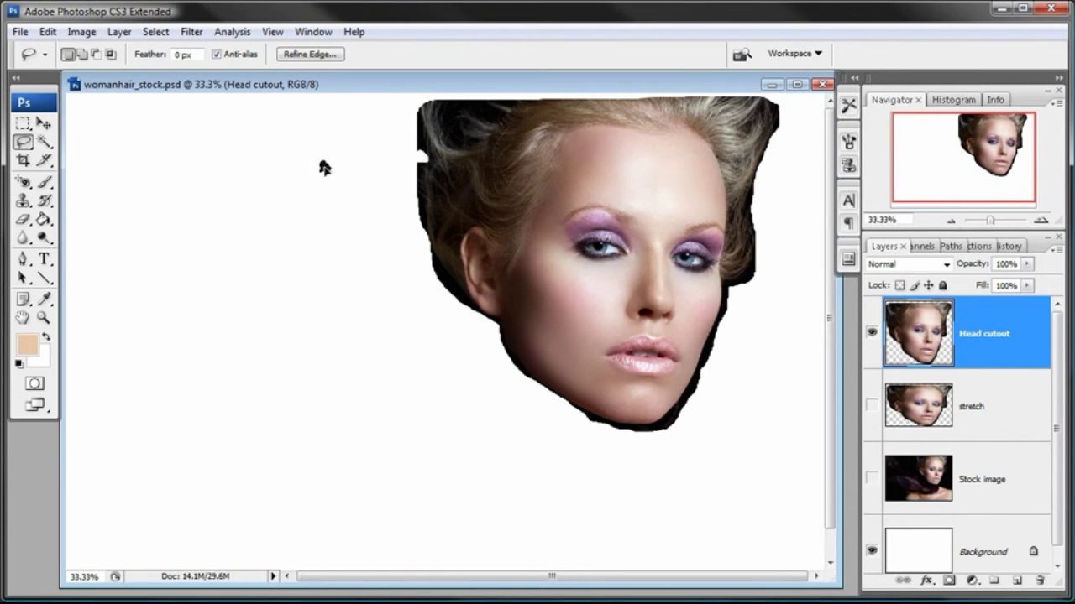
{"action": "left_click_drag", "start_coordinate": [325, 169], "coordinate": [325, 169]}
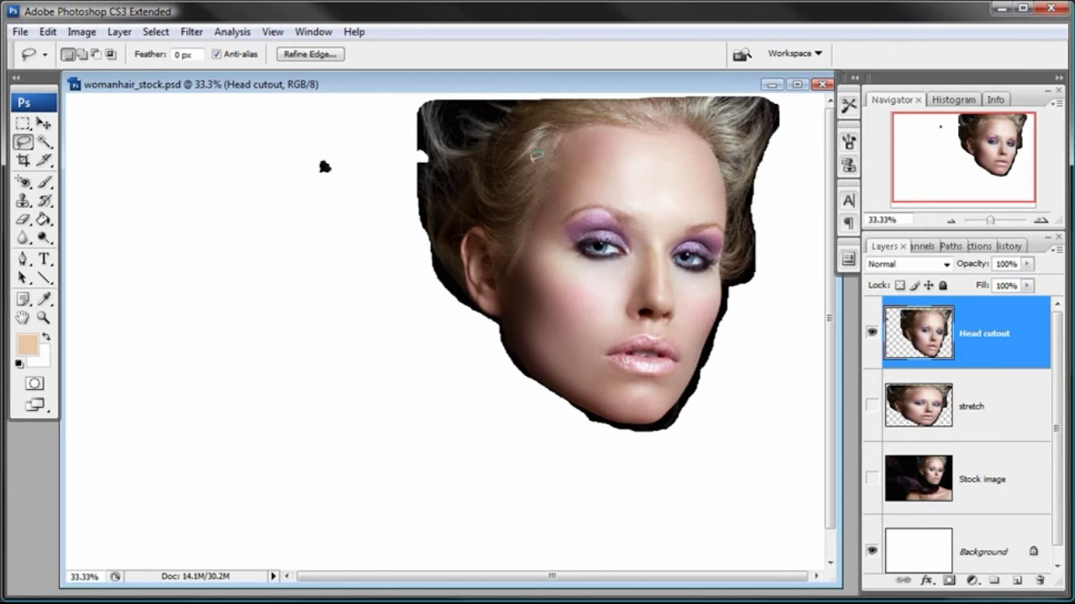
Show the stretch layer and move small lassoed chunks from the hair's outer edge to the matching edge of the faded copy.
{"action": "left_click", "coordinate": [871, 407]}
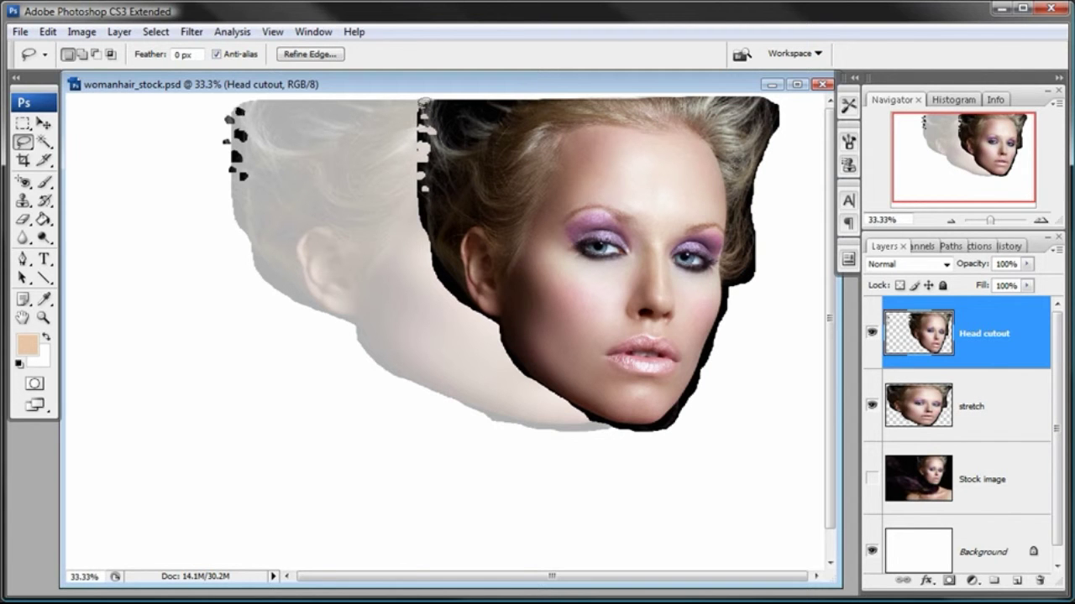
{"action": "left_click_drag", "start_coordinate": [260, 116], "coordinate": [257, 126]}
{"action": "key", "text": "Delete"}
{"action": "key", "text": "ctrl+d"}
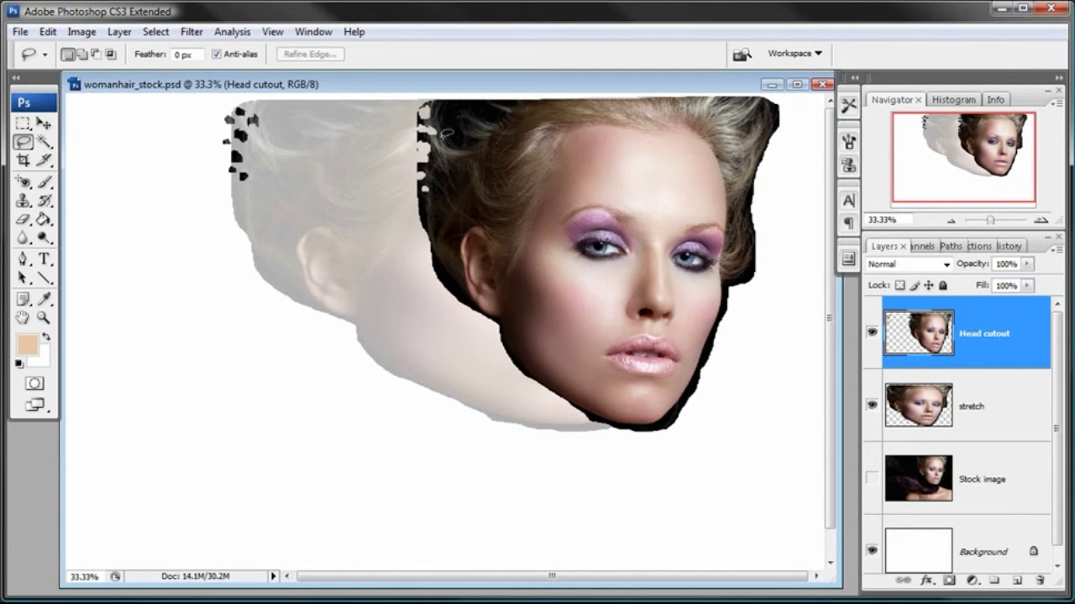
Lasso a small chunk just inside the hair's broken edge and move it to the matching spot on the faded copy.
{"action": "left_click", "coordinate": [44, 317]}
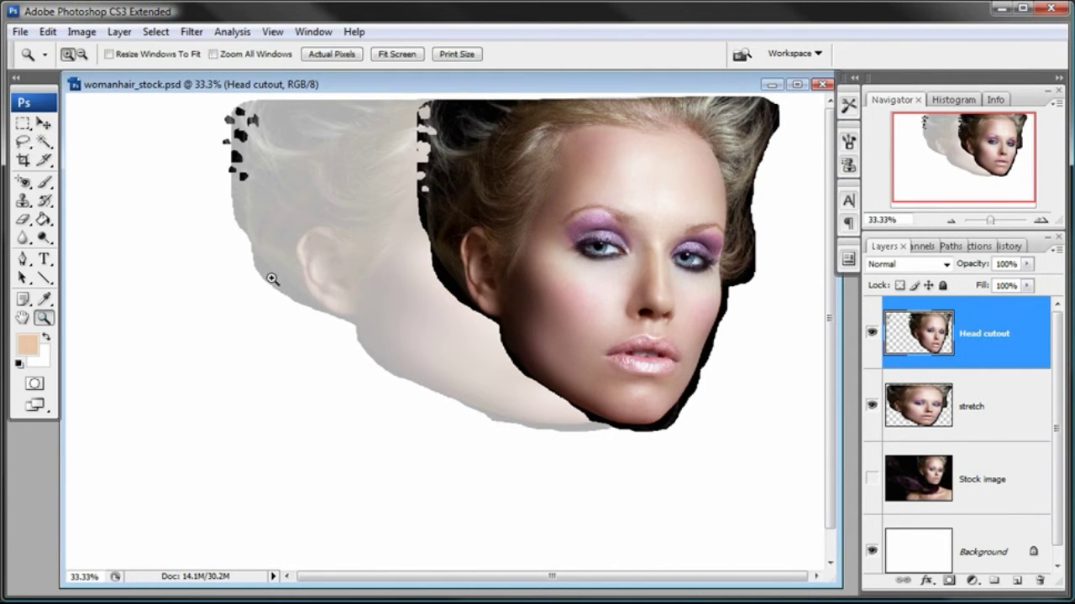
{"action": "left_click", "coordinate": [391, 168]}
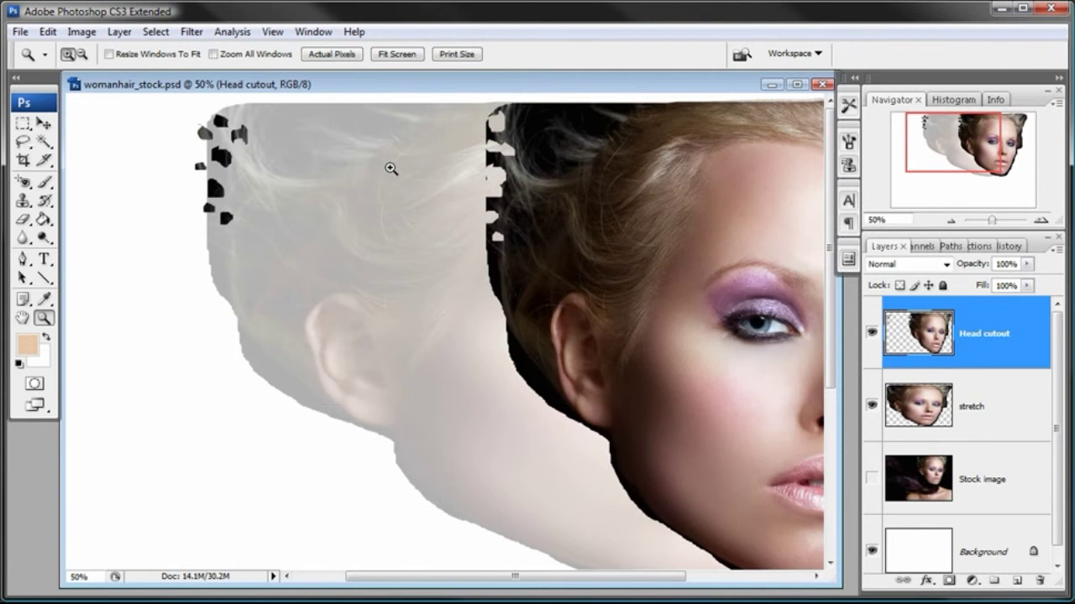
{"action": "left_click", "coordinate": [483, 168]}
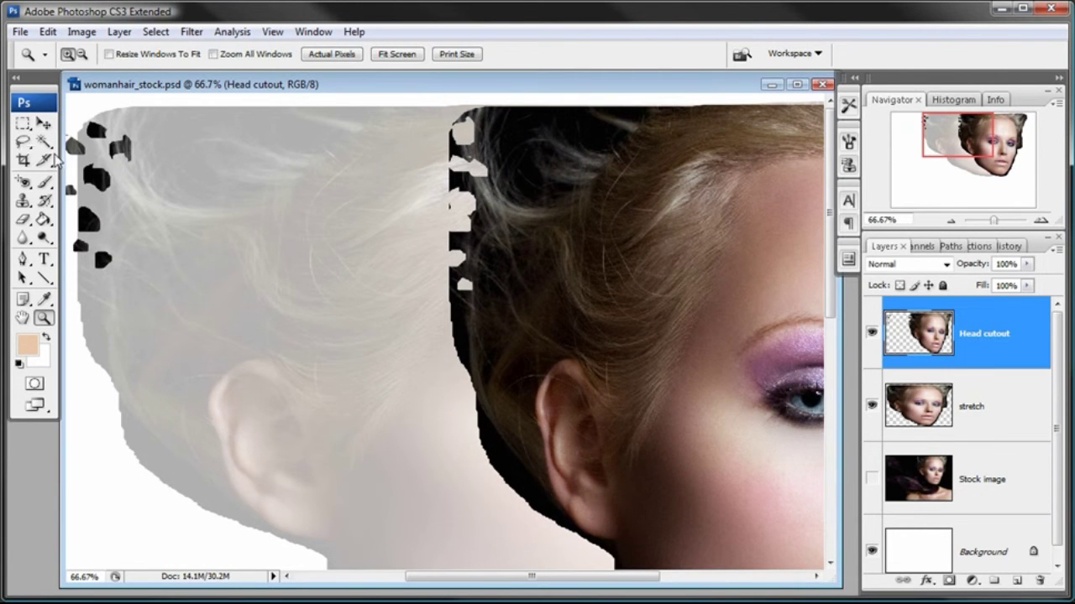
{"action": "left_click", "coordinate": [22, 142]}
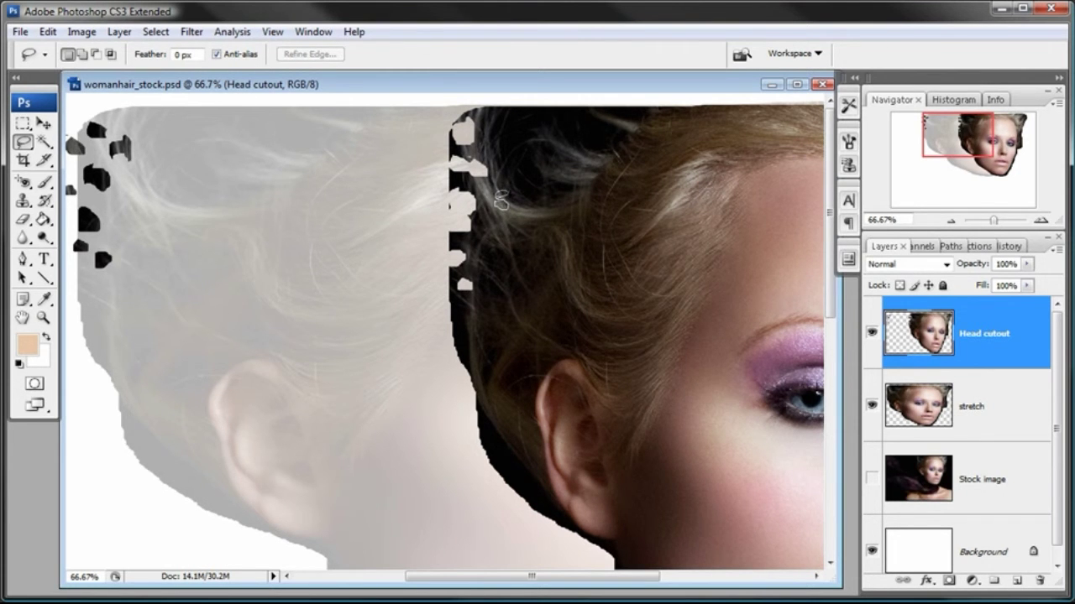
{"action": "left_click_drag", "start_coordinate": [497, 206], "coordinate": [502, 201]}
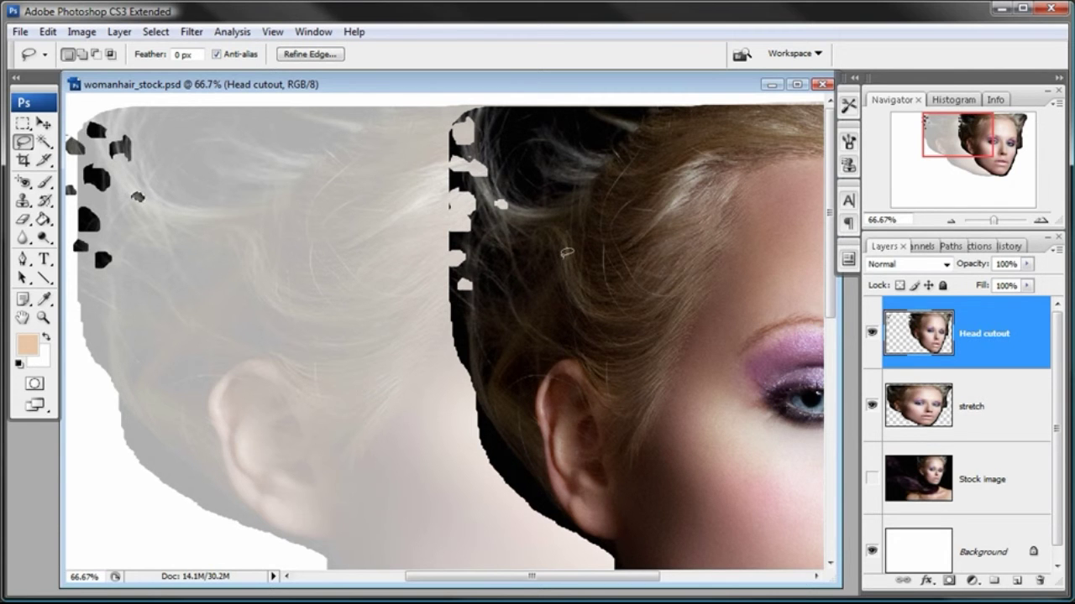
{"action": "key", "text": "Delete"}
{"action": "key", "text": "ctrl+d"}
Lasso more small chunks around the existing holes in the hair and move each one among the pieces on the faded copy.
{"action": "mouse_move", "coordinate": [490, 183]}
{"action": "left_mouse_down"}
{"action": "mouse_move", "coordinate": [205, 191]}
{"action": "mouse_move", "coordinate": [124, 177]}
{"action": "left_mouse_up"}
{"action": "mouse_move", "coordinate": [484, 215]}
{"action": "left_mouse_down"}
{"action": "mouse_move", "coordinate": [497, 225]}
{"action": "mouse_move", "coordinate": [488, 231]}
{"action": "mouse_move", "coordinate": [214, 244]}
{"action": "mouse_move", "coordinate": [130, 225]}
{"action": "mouse_move", "coordinate": [109, 208]}
{"action": "left_mouse_up"}
{"action": "mouse_move", "coordinate": [502, 251]}
{"action": "left_mouse_down"}
{"action": "mouse_move", "coordinate": [490, 241]}
{"action": "mouse_move", "coordinate": [492, 252]}
{"action": "mouse_move", "coordinate": [256, 255]}
{"action": "mouse_move", "coordinate": [117, 235]}
{"action": "left_mouse_up"}
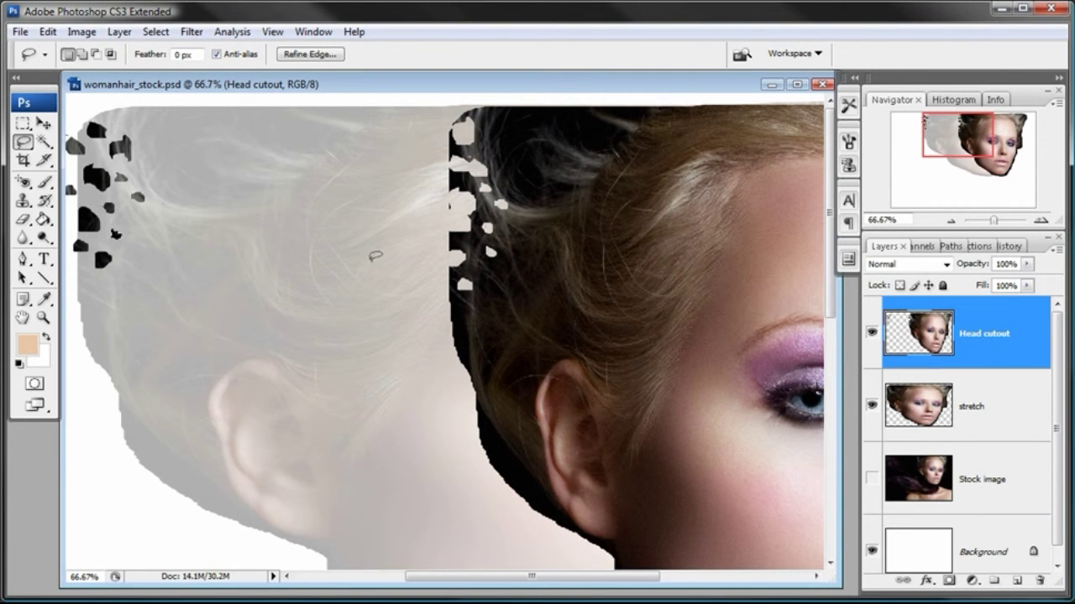
{"action": "mouse_move", "coordinate": [482, 262]}
{"action": "left_mouse_down"}
{"action": "mouse_move", "coordinate": [502, 267]}
{"action": "mouse_move", "coordinate": [498, 280]}
{"action": "mouse_move", "coordinate": [111, 280]}
{"action": "left_mouse_up"}
{"action": "mouse_move", "coordinate": [497, 139]}
{"action": "left_mouse_down"}
{"action": "mouse_move", "coordinate": [503, 152]}
{"action": "mouse_move", "coordinate": [492, 141]}
{"action": "mouse_move", "coordinate": [141, 134]}
{"action": "mouse_move", "coordinate": [110, 115]}
{"action": "left_mouse_up"}
{"action": "mouse_move", "coordinate": [508, 176]}
{"action": "left_mouse_down"}
{"action": "mouse_move", "coordinate": [503, 186]}
{"action": "mouse_move", "coordinate": [95, 204]}
{"action": "left_mouse_up"}
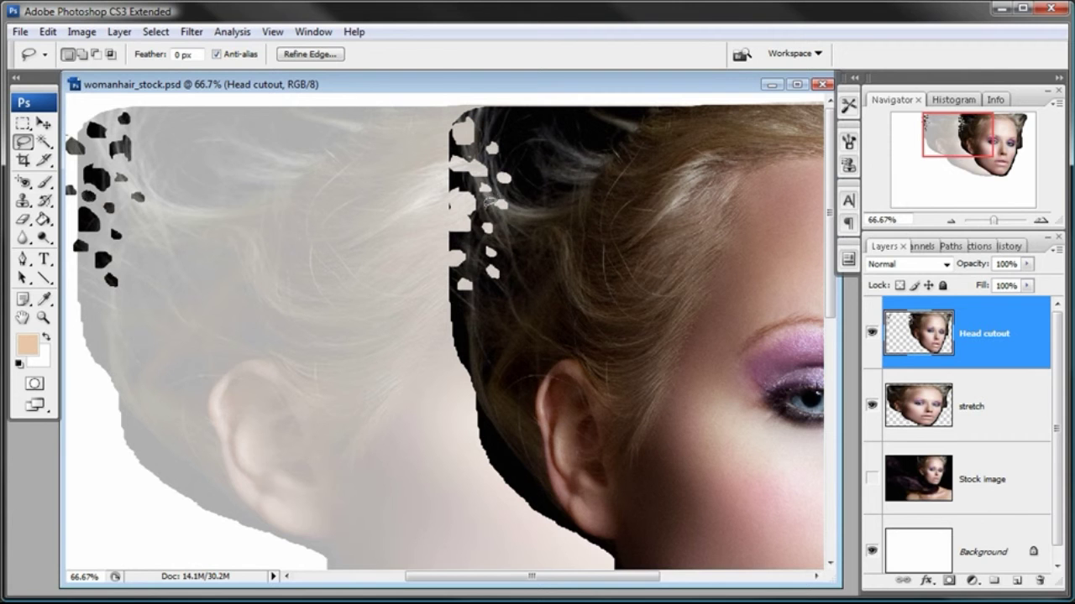
{"action": "mouse_move", "coordinate": [491, 202]}
{"action": "left_mouse_down"}
{"action": "mouse_move", "coordinate": [504, 208]}
{"action": "mouse_move", "coordinate": [124, 220]}
{"action": "left_mouse_up"}
Move the dark scrap left between the edge holes out of the hair and fill gaps among the scattered pieces.
{"action": "left_click_drag", "start_coordinate": [456, 236], "coordinate": [457, 239]}
{"action": "key", "text": "Delete"}
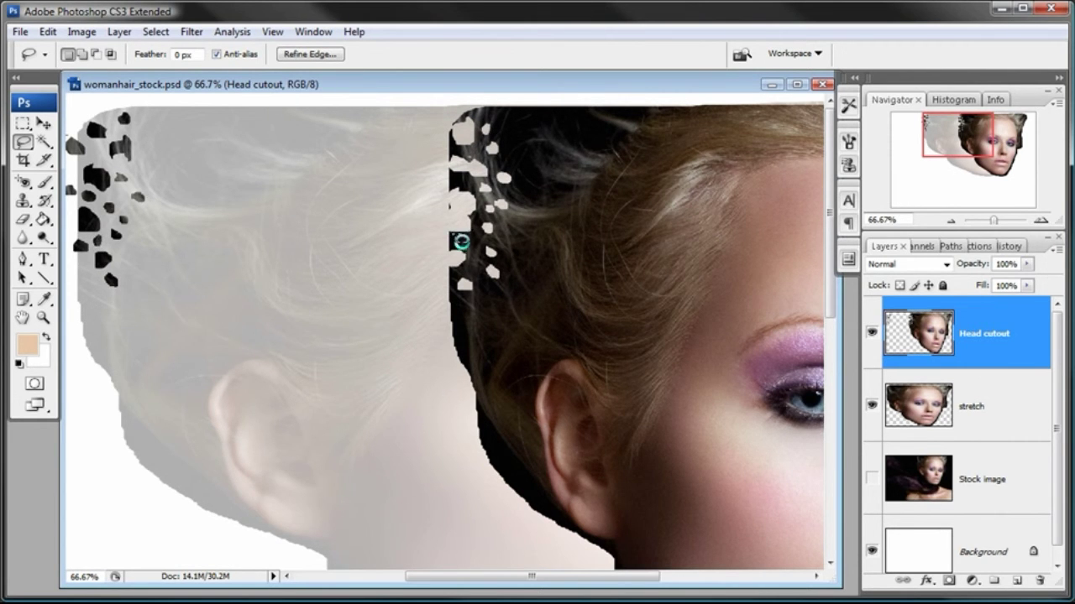
{"action": "left_click_drag", "start_coordinate": [123, 253], "coordinate": [124, 256]}
{"action": "mouse_move", "coordinate": [99, 214]}
{"action": "left_mouse_down"}
{"action": "mouse_move", "coordinate": [92, 206]}
{"action": "mouse_move", "coordinate": [99, 219]}
{"action": "mouse_move", "coordinate": [120, 196]}
{"action": "left_mouse_up"}
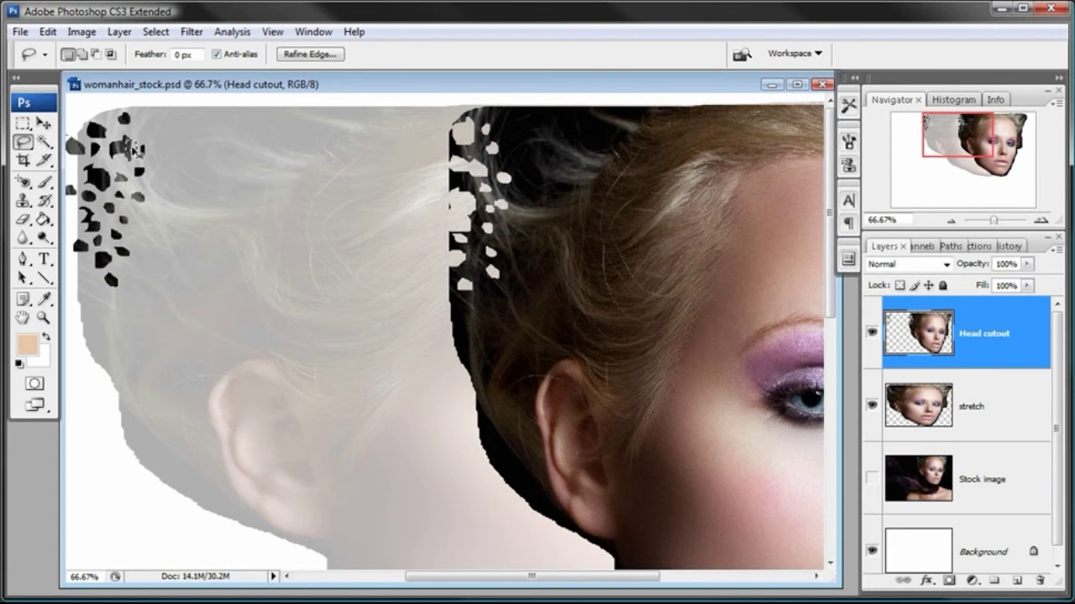
{"action": "key", "text": "ctrl+d"}
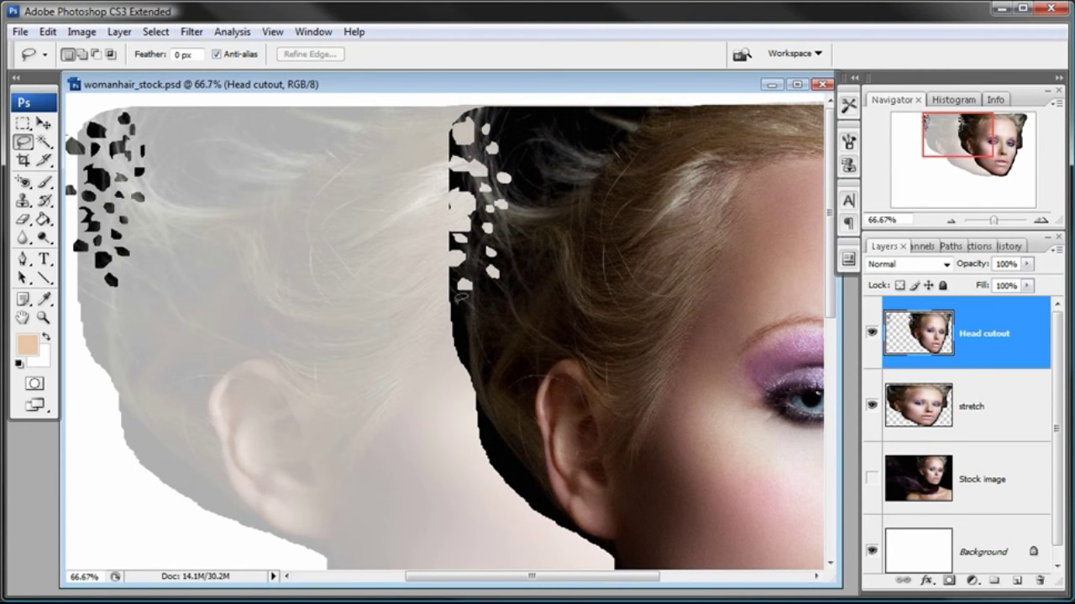
{"action": "left_click_drag", "start_coordinate": [460, 308], "coordinate": [467, 315]}
{"action": "key", "text": "ctrl+z"}
Add a new layer above Head cutout and set the foreground color to black for the Brush tool.
{"action": "left_click", "coordinate": [949, 221]}
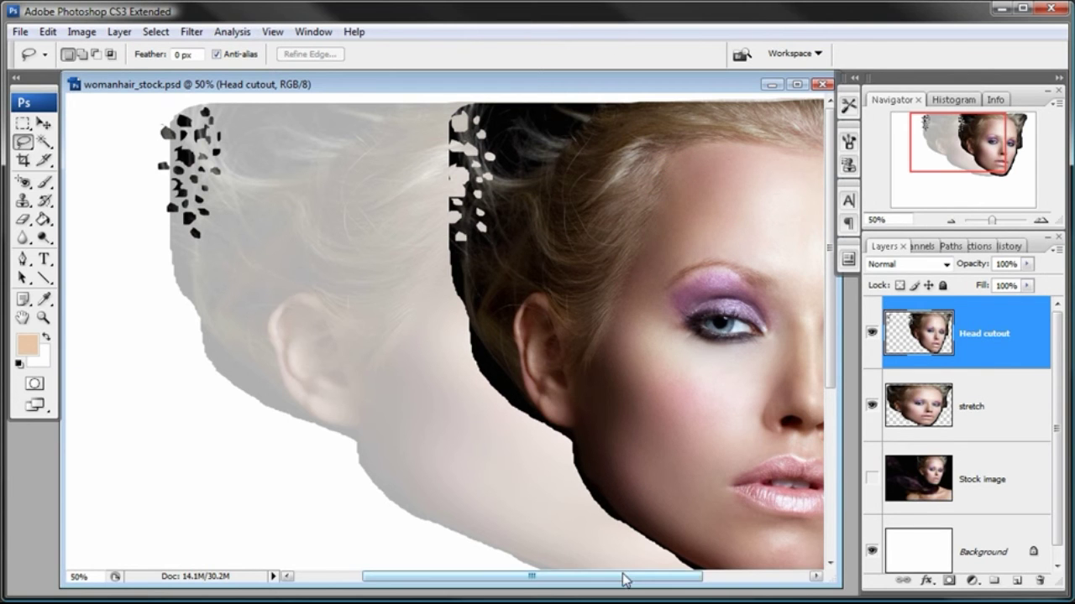
{"action": "left_click_drag", "start_coordinate": [625, 582], "coordinate": [686, 579]}
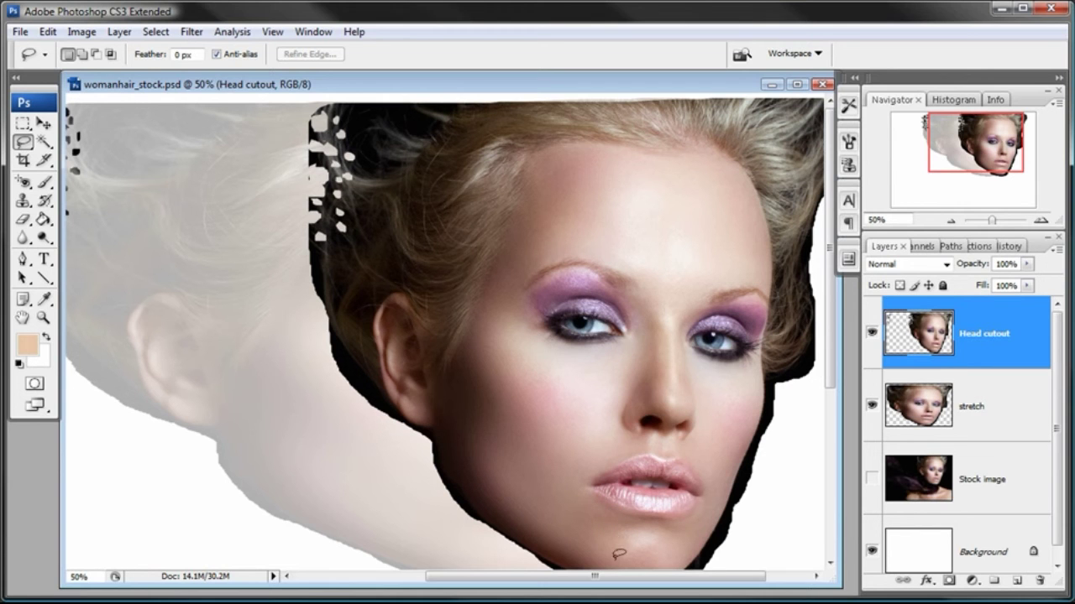
{"action": "left_click", "coordinate": [1016, 581]}
{"action": "left_click", "coordinate": [44, 182]}
{"action": "left_click", "coordinate": [28, 344]}
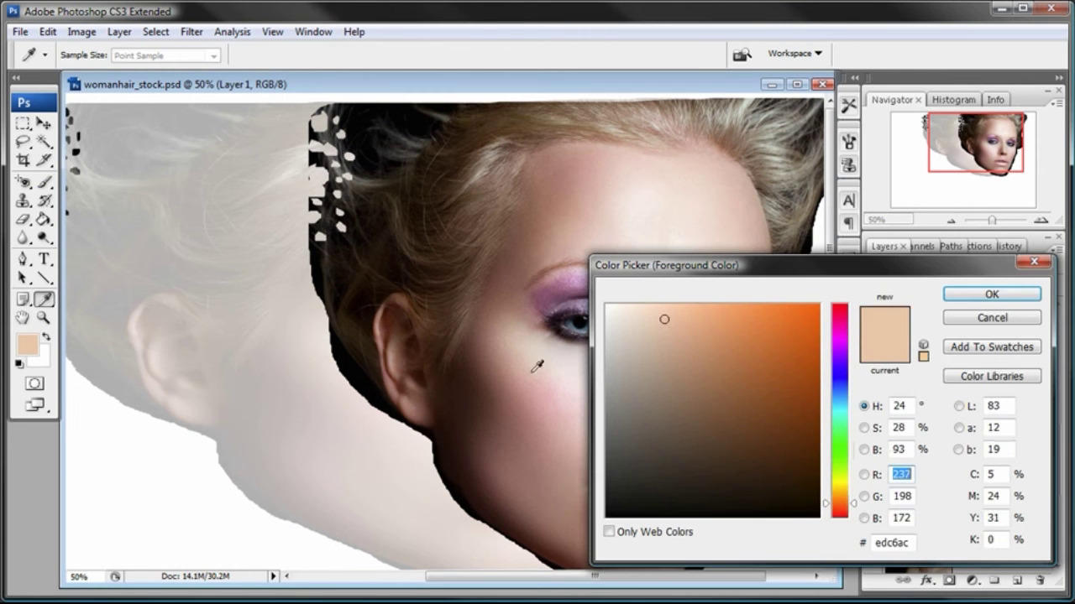
{"action": "left_click", "coordinate": [611, 515]}
{"action": "left_click", "coordinate": [957, 294]}
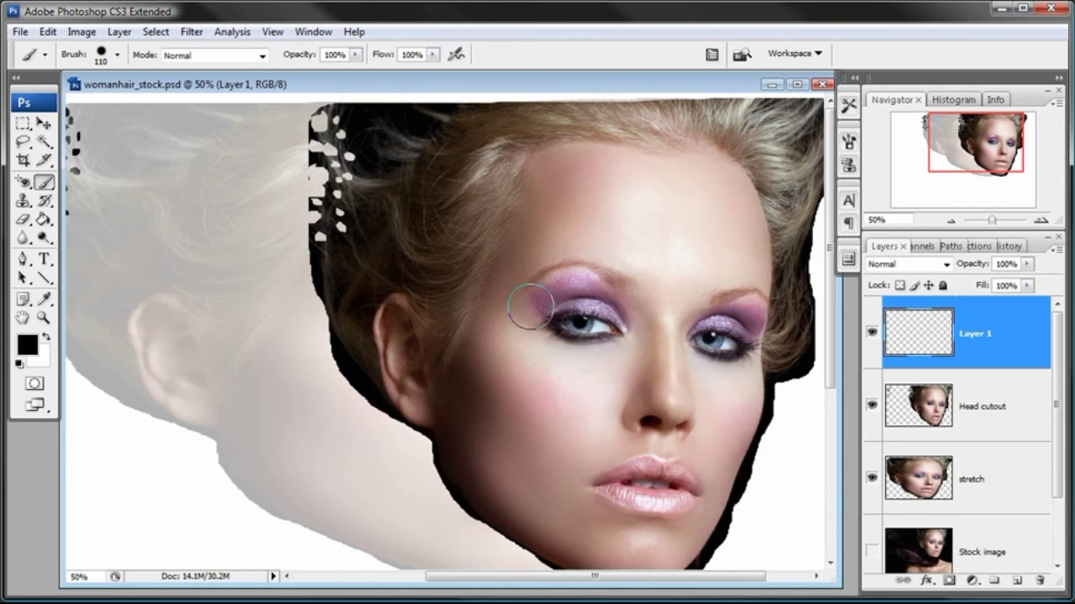
Set the brush to a 13 px diameter with 100% hardness.
{"action": "right_click", "coordinate": [397, 280]}
{"action": "left_click_drag", "start_coordinate": [501, 313], "coordinate": [444, 313]}
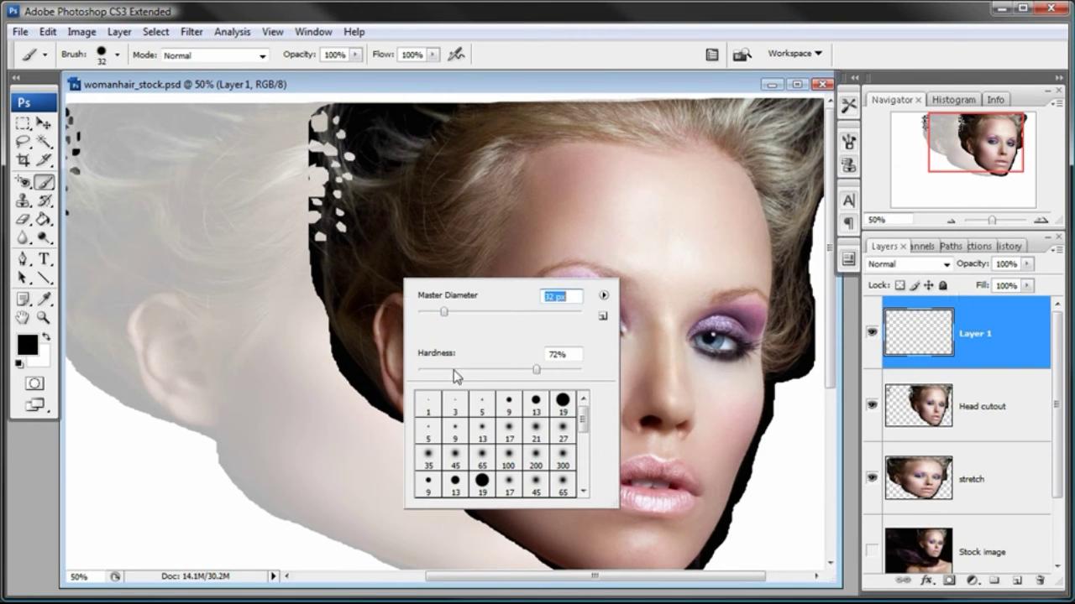
{"action": "left_click_drag", "start_coordinate": [552, 373], "coordinate": [582, 370]}
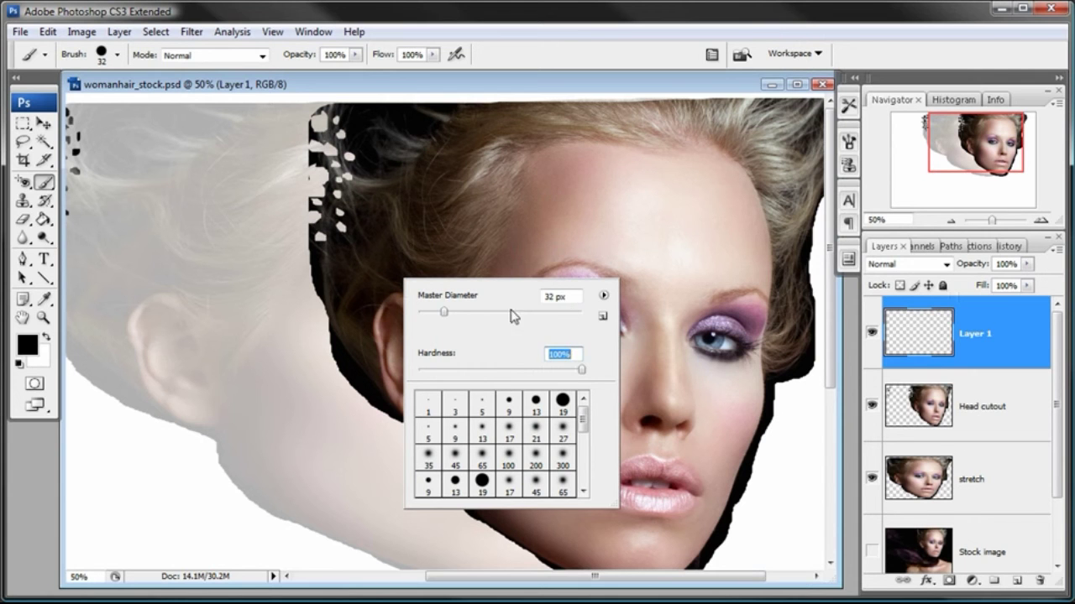
{"action": "key", "text": "Return"}
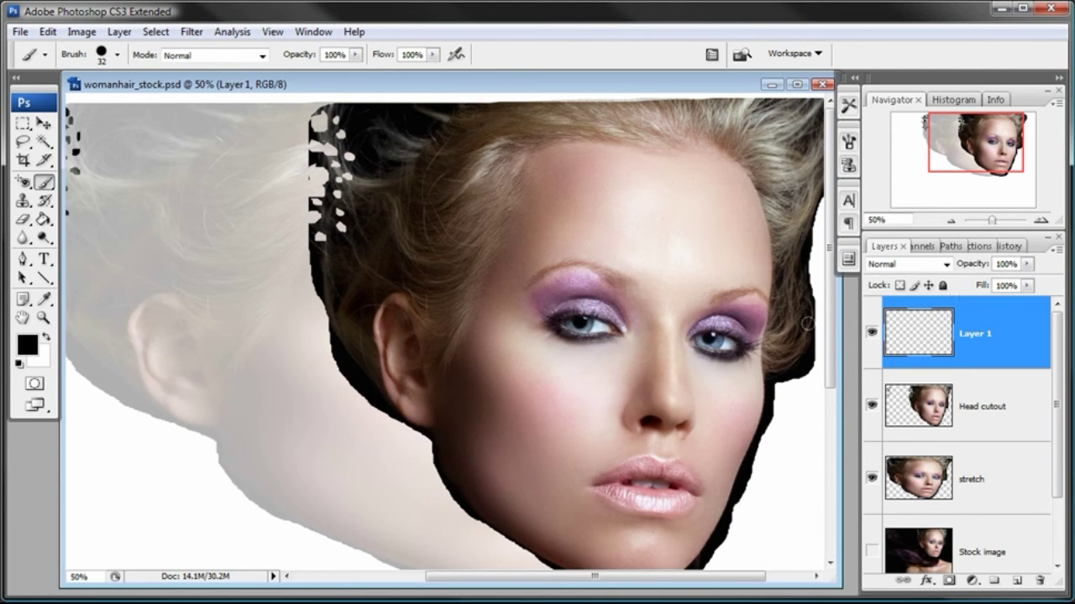
{"action": "scroll", "coordinate": [830, 325], "scroll_direction": "down", "scroll_amount": 1}
{"action": "scroll", "coordinate": [831, 325], "scroll_direction": "down", "scroll_amount": 1}
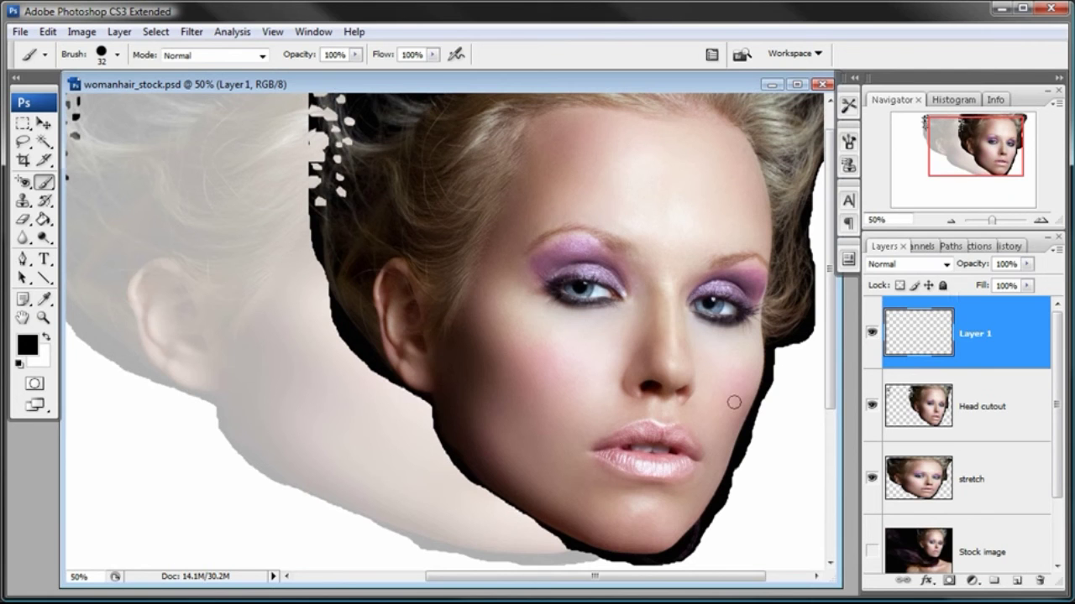
{"action": "right_click", "coordinate": [606, 551]}
{"action": "left_click_drag", "start_coordinate": [629, 551], "coordinate": [634, 555]}
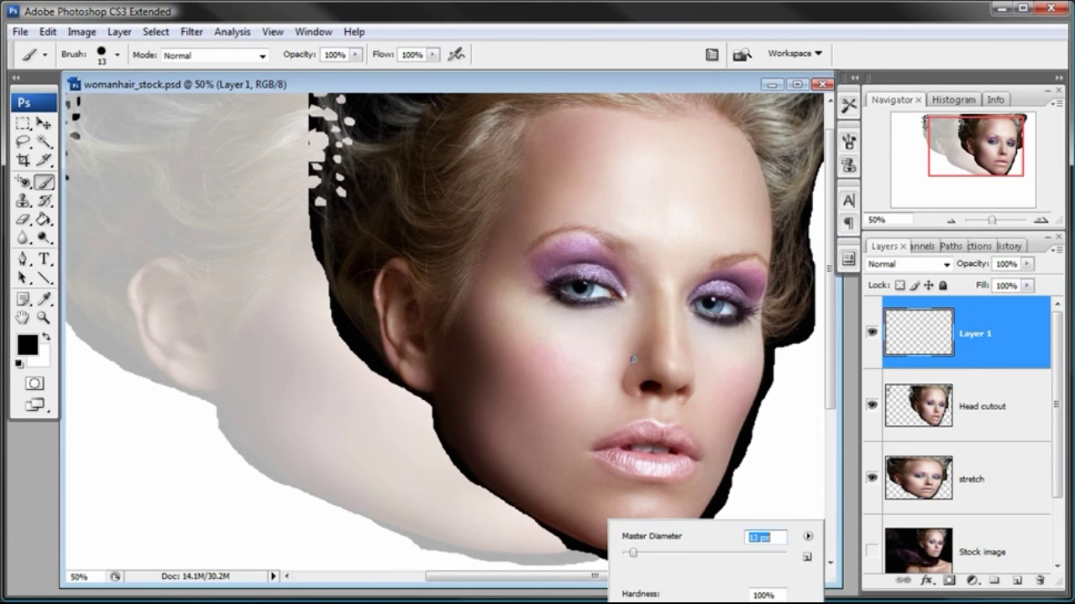
Paint a wavy black line from the chin up the cheek, around the outer eye and across the forehead to the hairline.
{"action": "left_click", "coordinate": [637, 95]}
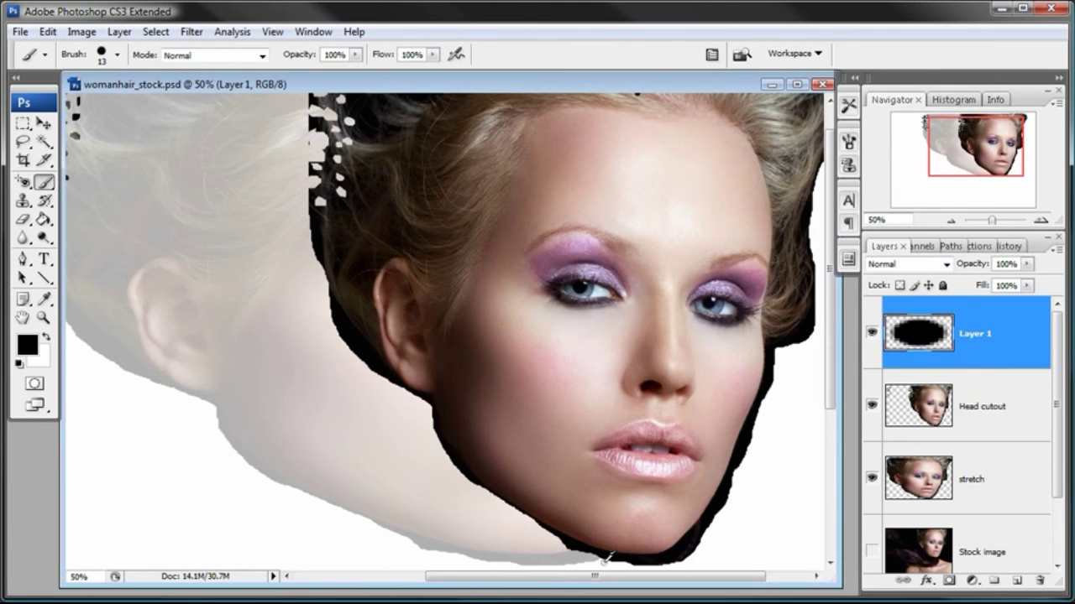
{"action": "key", "text": "ctrl+z"}
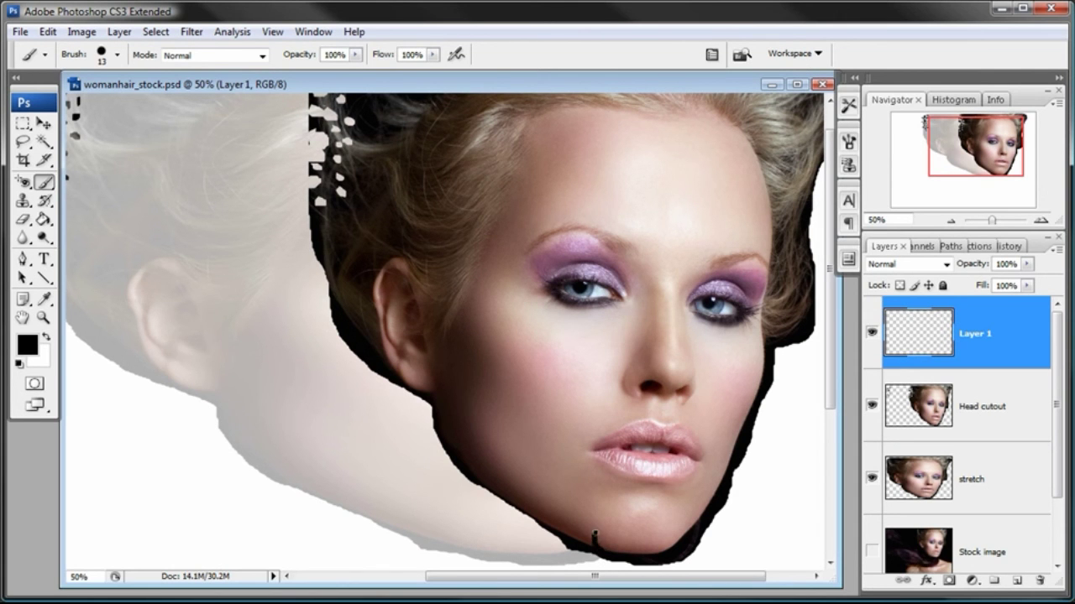
{"action": "mouse_move", "coordinate": [596, 529]}
{"action": "left_mouse_down"}
{"action": "mouse_move", "coordinate": [607, 499]}
{"action": "mouse_move", "coordinate": [554, 446]}
{"action": "mouse_move", "coordinate": [555, 385]}
{"action": "mouse_move", "coordinate": [542, 357]}
{"action": "left_mouse_up"}
{"action": "mouse_move", "coordinate": [516, 319]}
{"action": "left_mouse_down"}
{"action": "mouse_move", "coordinate": [499, 263]}
{"action": "mouse_move", "coordinate": [611, 144]}
{"action": "mouse_move", "coordinate": [568, 94]}
{"action": "mouse_move", "coordinate": [522, 91]}
{"action": "left_mouse_up"}
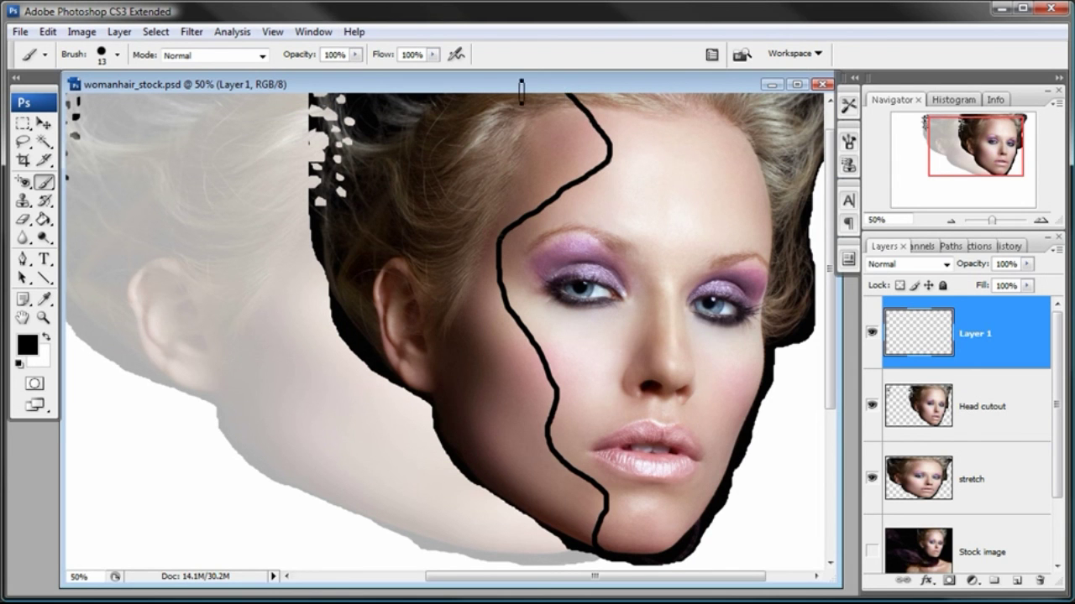
Rename the layer holding the painted line to Face Guide.
{"action": "double_click", "coordinate": [938, 336]}
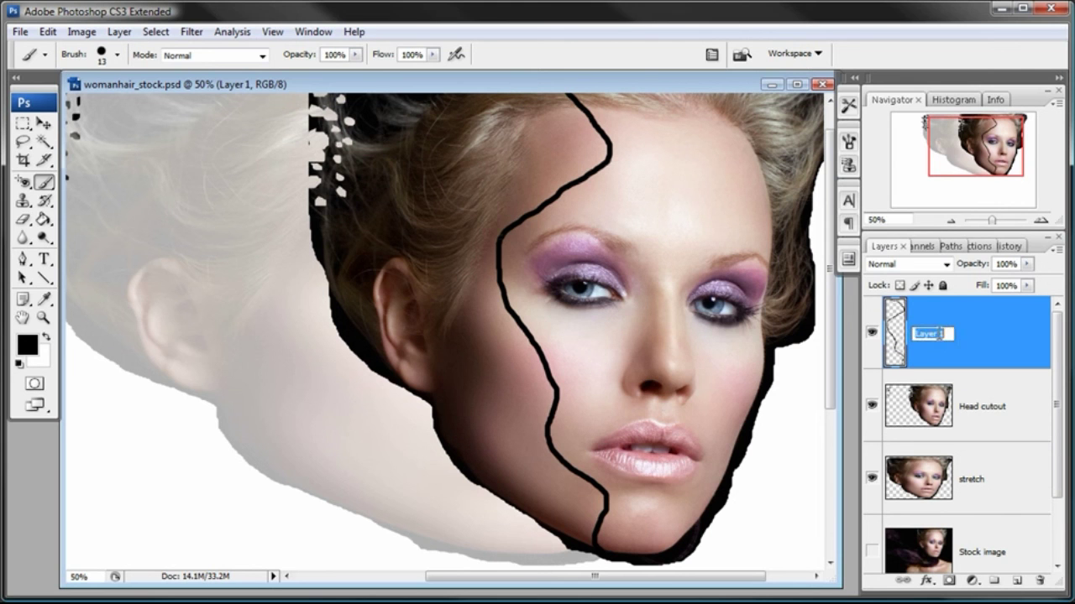
{"action": "type", "text": "Face Guide"}
{"action": "key", "text": "Return"}
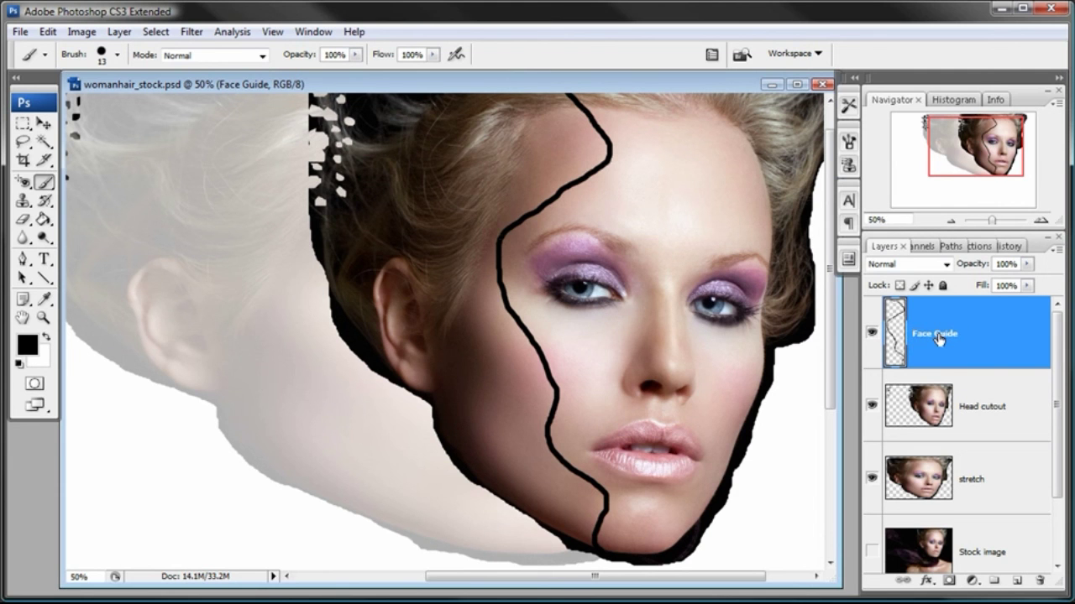
{"action": "scroll", "coordinate": [831, 241], "scroll_direction": "up", "scroll_amount": 2}
{"action": "scroll", "coordinate": [832, 241], "scroll_direction": "down", "scroll_amount": 1}
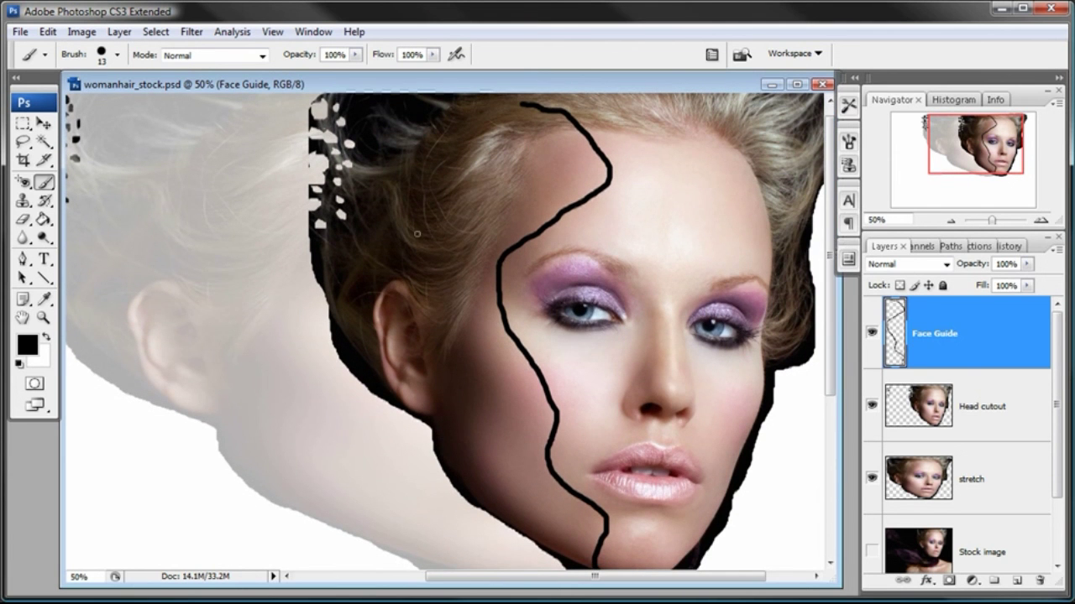